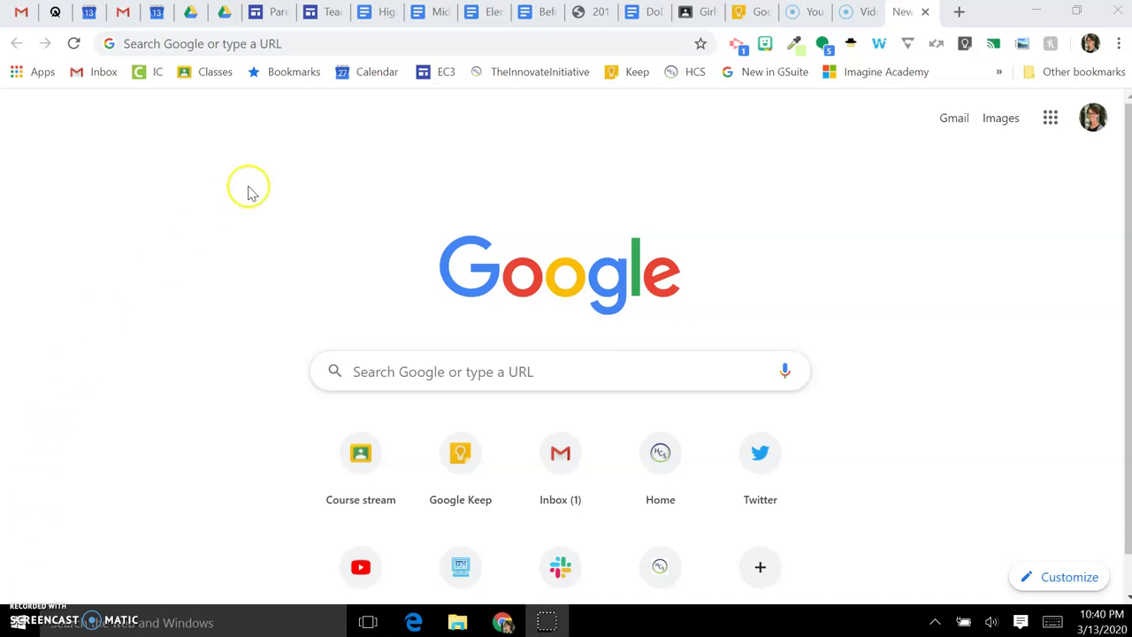
Step: Search the Chrome Web Store for 'screencastify' and confirm Screencastify is already added
{"action": "left_click", "coordinate": [324, 45]}
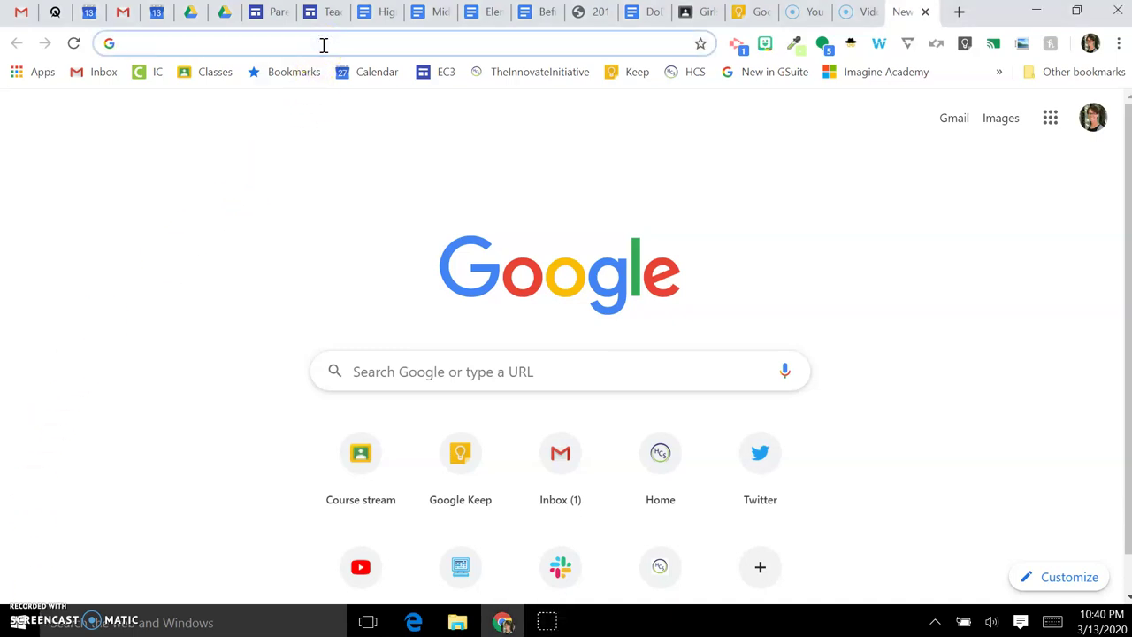
{"action": "type", "text": "chro"}
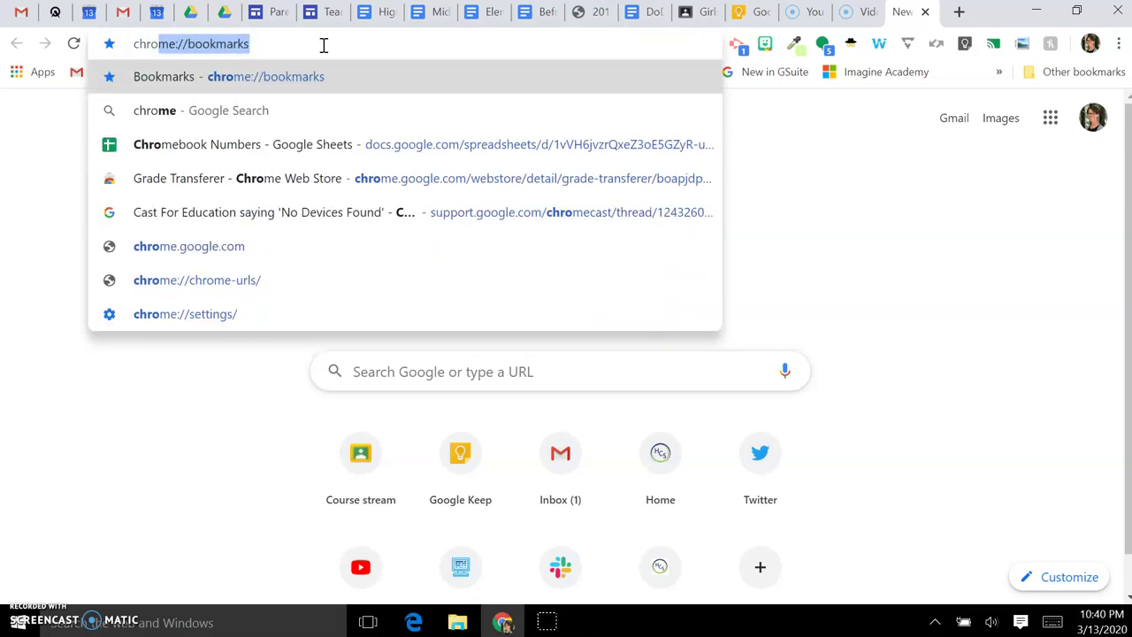
{"action": "type", "text": "mewebstore"}
{"action": "key", "text": "Return"}
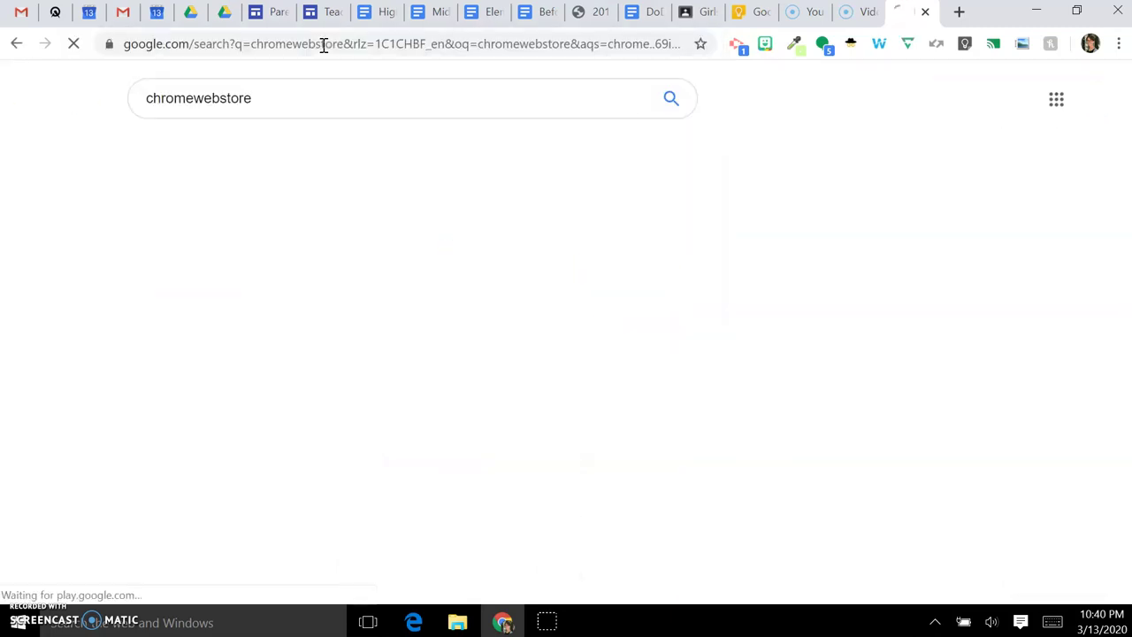
{"action": "left_click", "coordinate": [310, 317]}
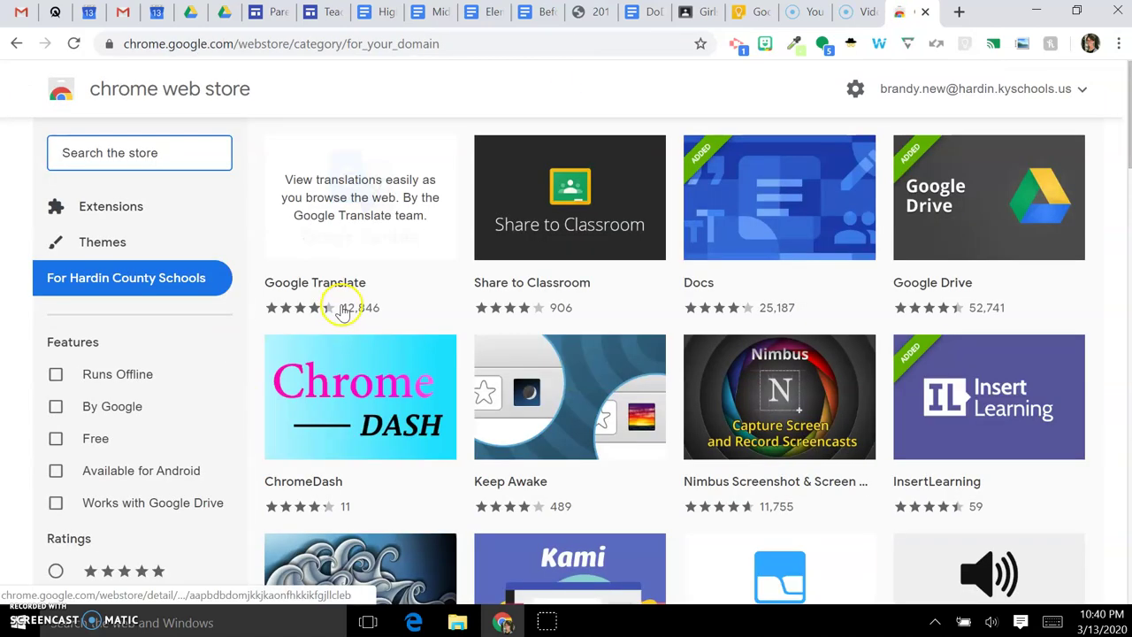
{"action": "left_click", "coordinate": [183, 151]}
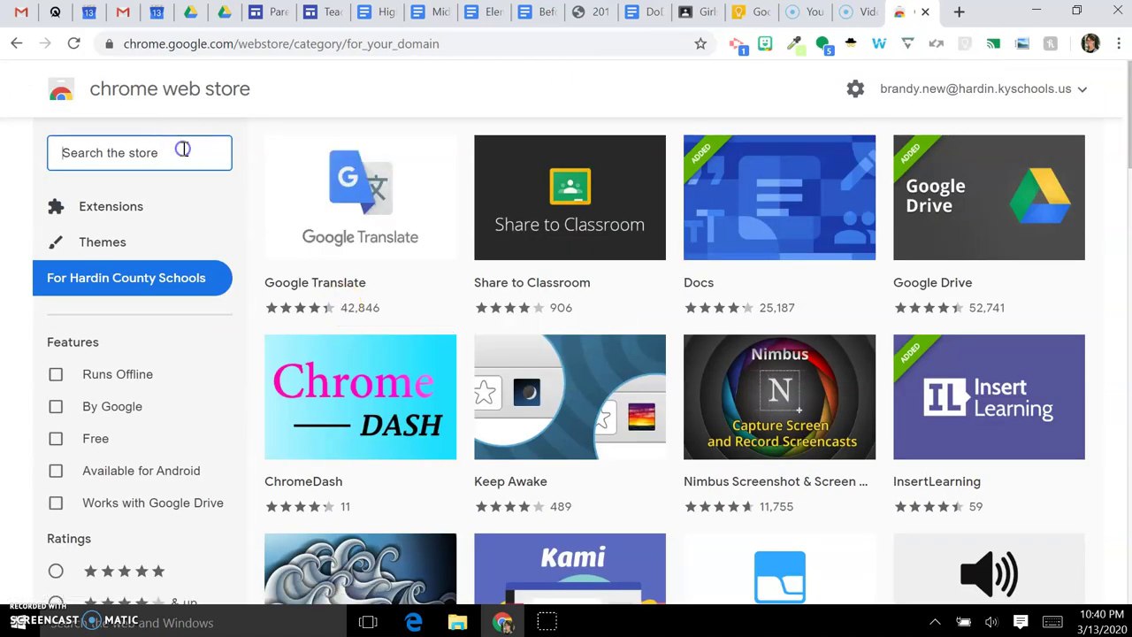
{"action": "type", "text": "scree"}
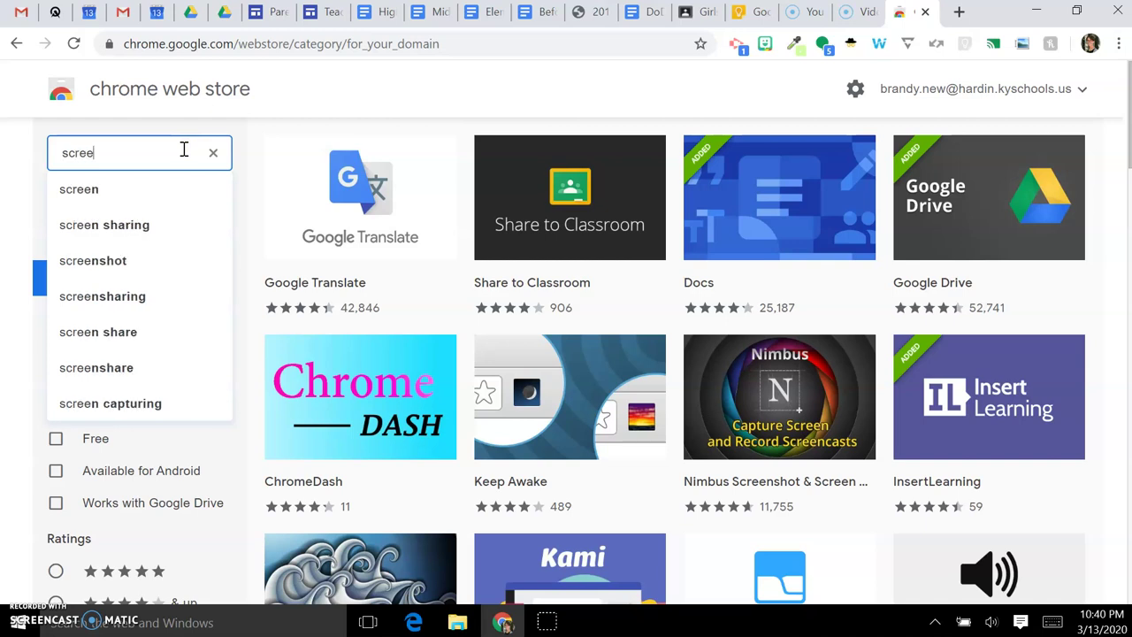
{"action": "type", "text": "ncastify"}
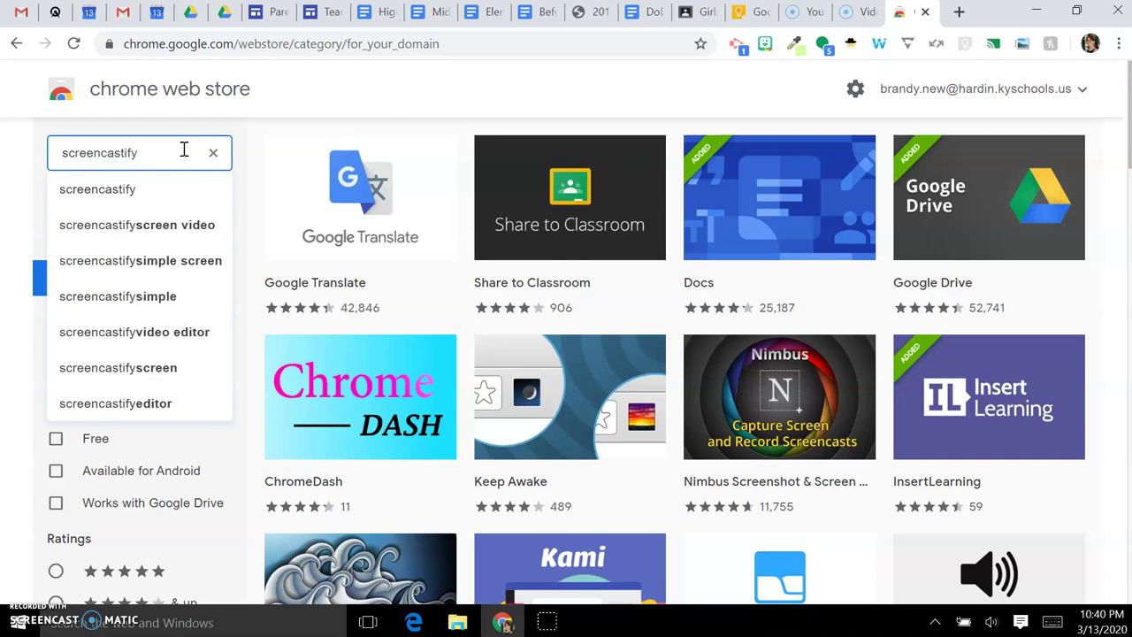
{"action": "key", "text": "Return"}
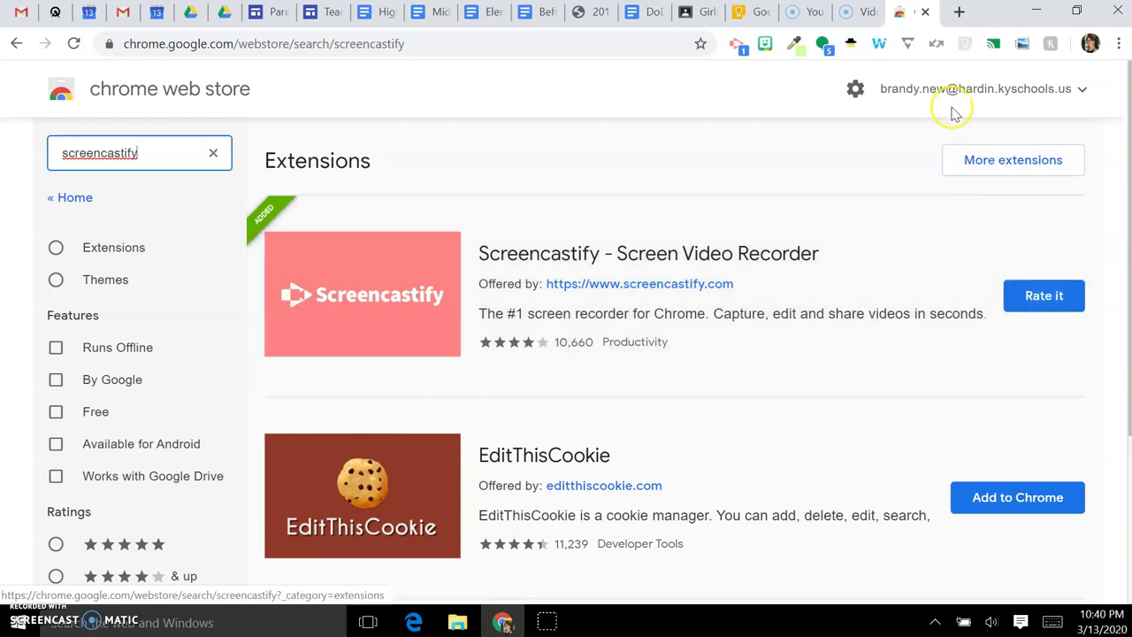
Step: Close the Chrome Web Store tab and look over the Keep and Girls' Programming tabs
{"action": "left_click", "coordinate": [925, 14]}
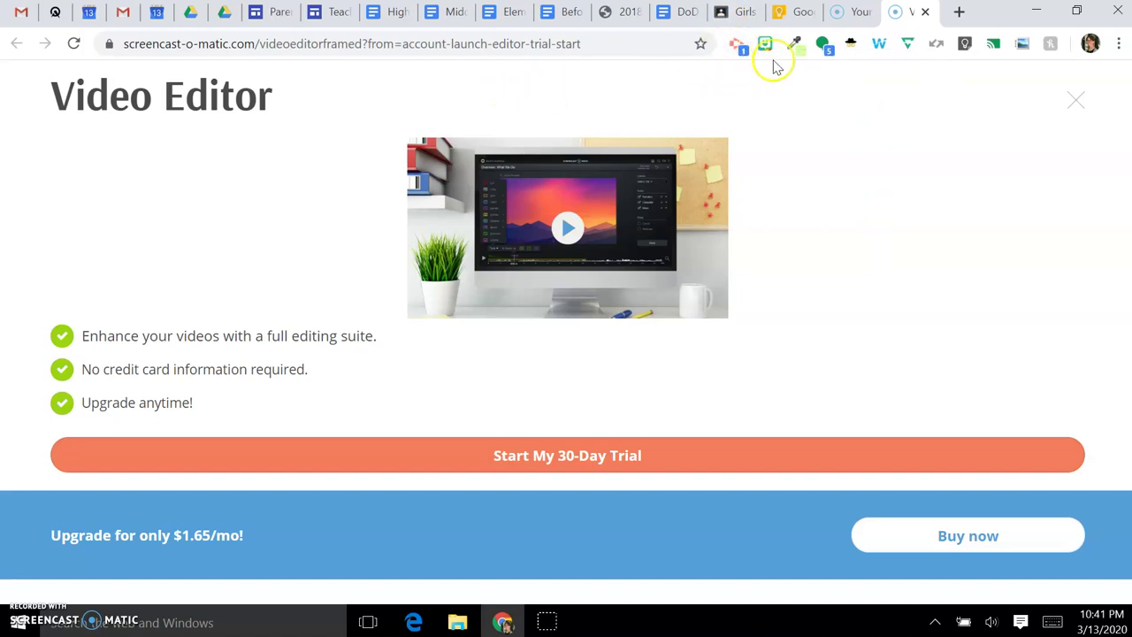
{"action": "left_click", "coordinate": [785, 12]}
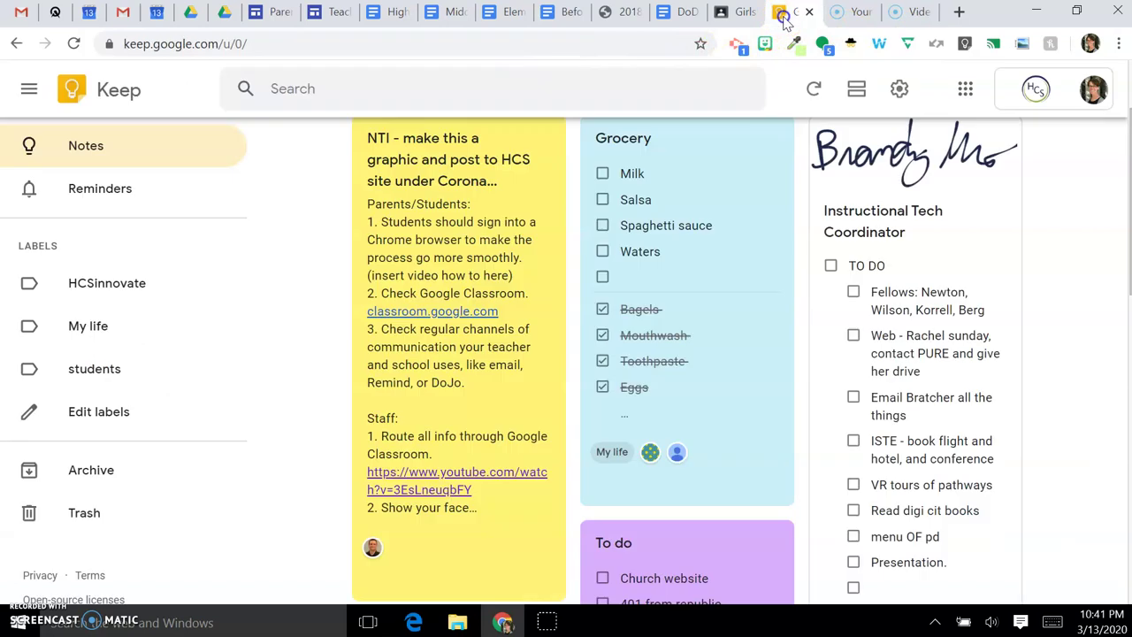
{"action": "left_click", "coordinate": [734, 12]}
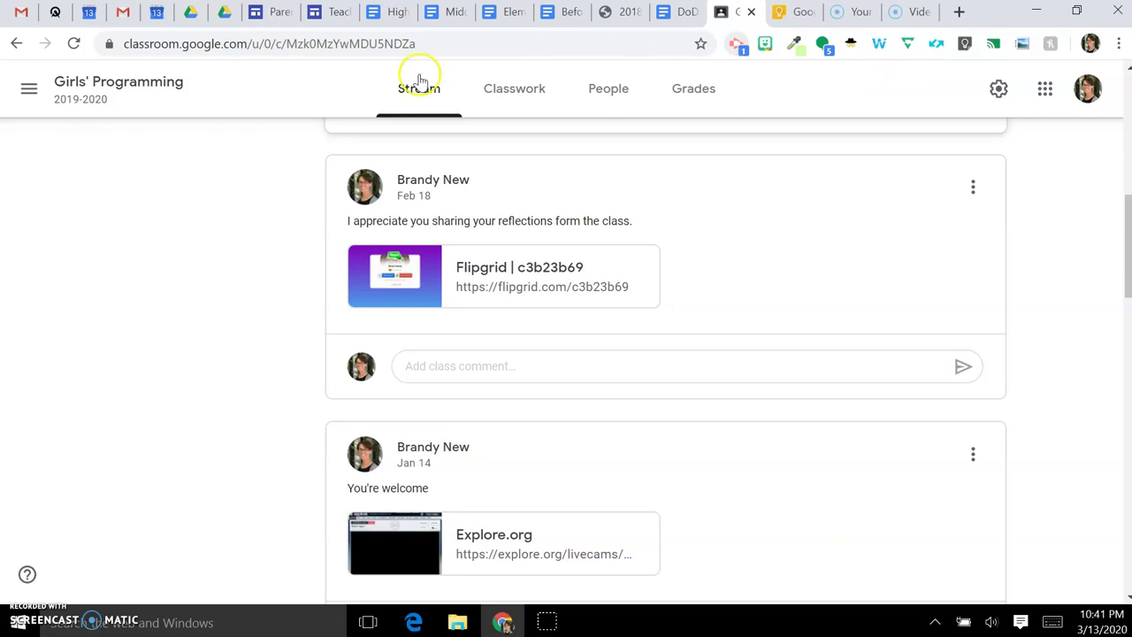
Step: Close the Meet video's share settings and preview, then browse My Drive's files
{"action": "left_click", "coordinate": [192, 13]}
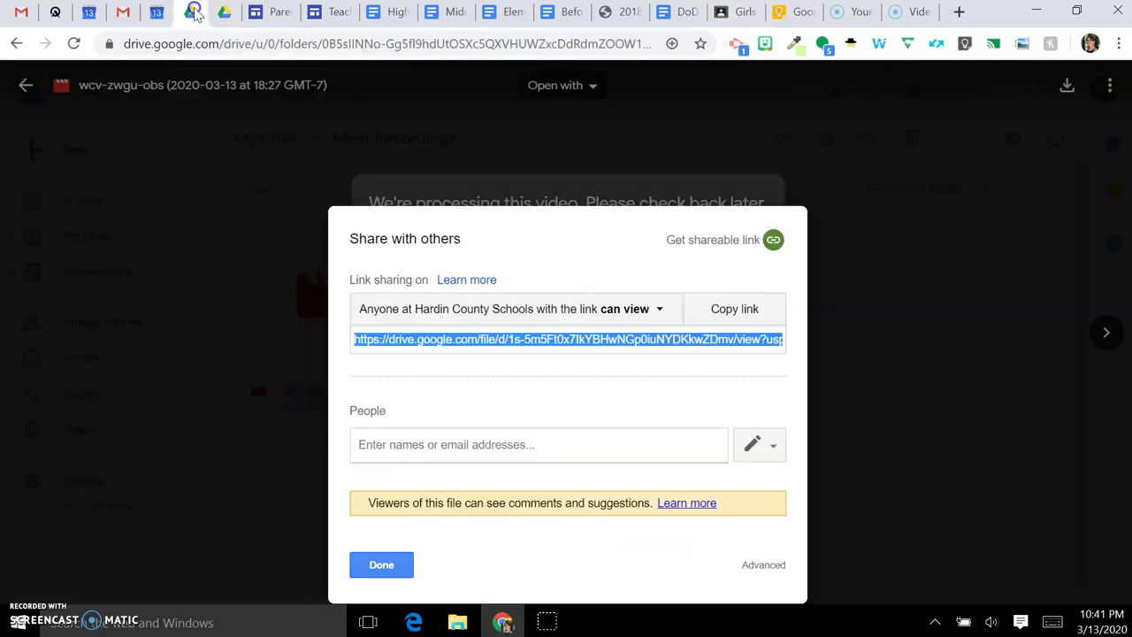
{"action": "left_click", "coordinate": [406, 166]}
{"action": "left_click", "coordinate": [404, 565]}
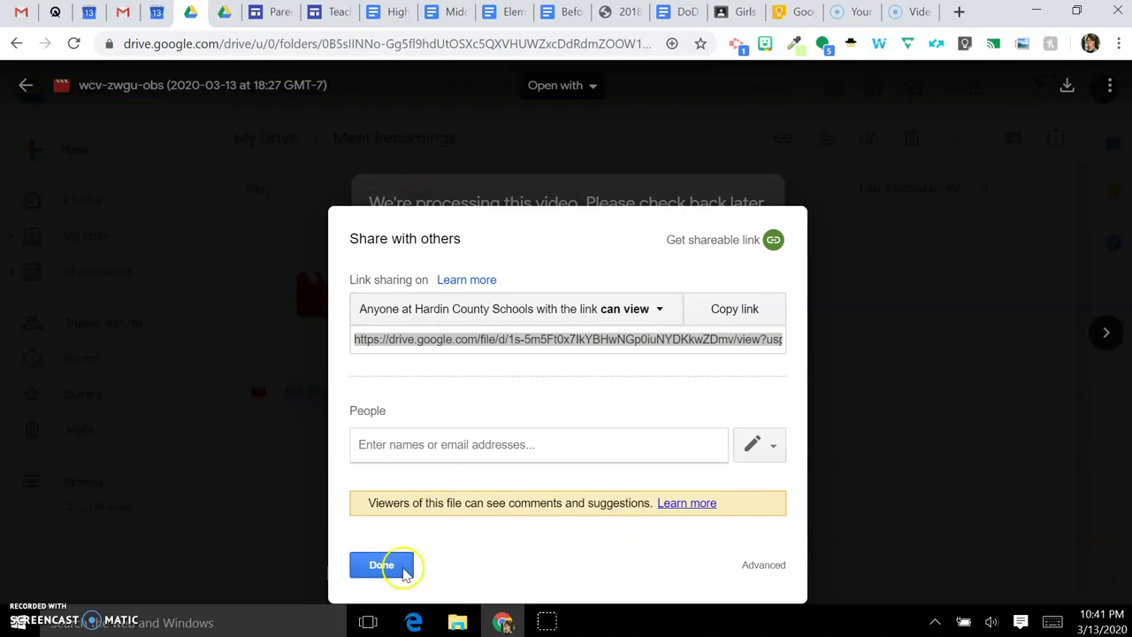
{"action": "left_click", "coordinate": [25, 87]}
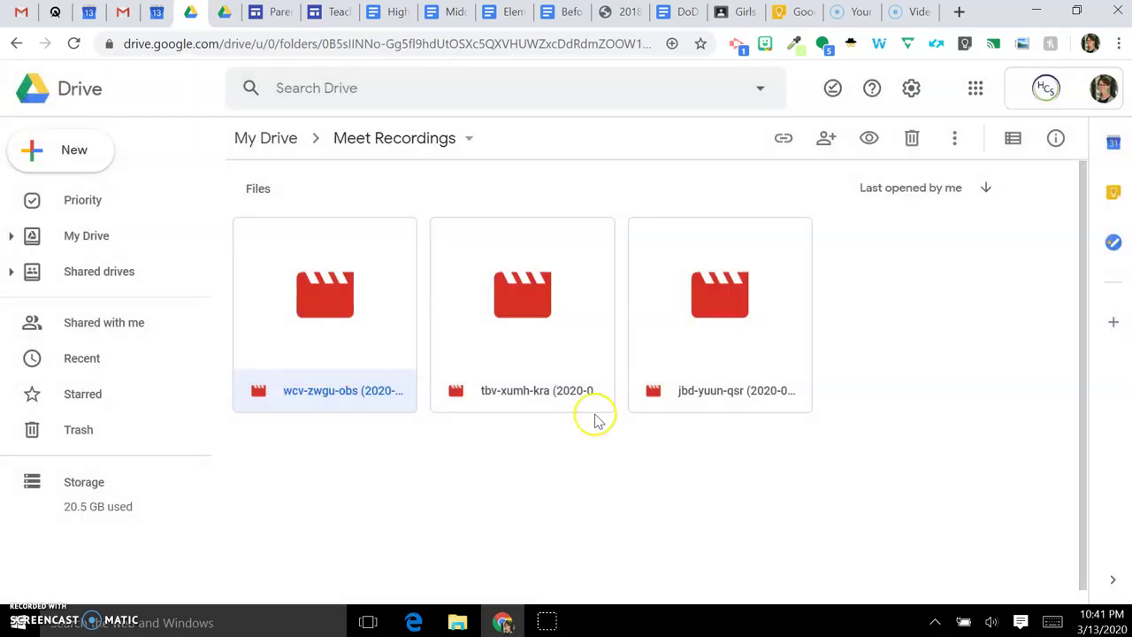
{"action": "left_click", "coordinate": [137, 241]}
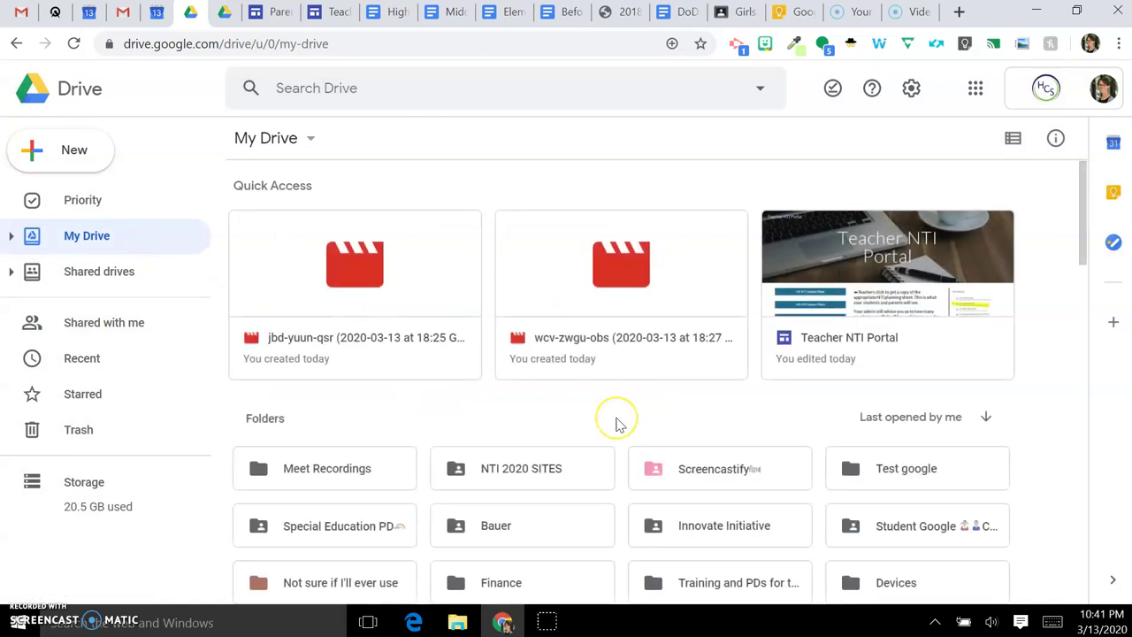
{"action": "scroll", "coordinate": [613, 422], "scroll_direction": "down", "scroll_amount": 6}
{"action": "scroll", "coordinate": [619, 426], "scroll_direction": "down", "scroll_amount": 2}
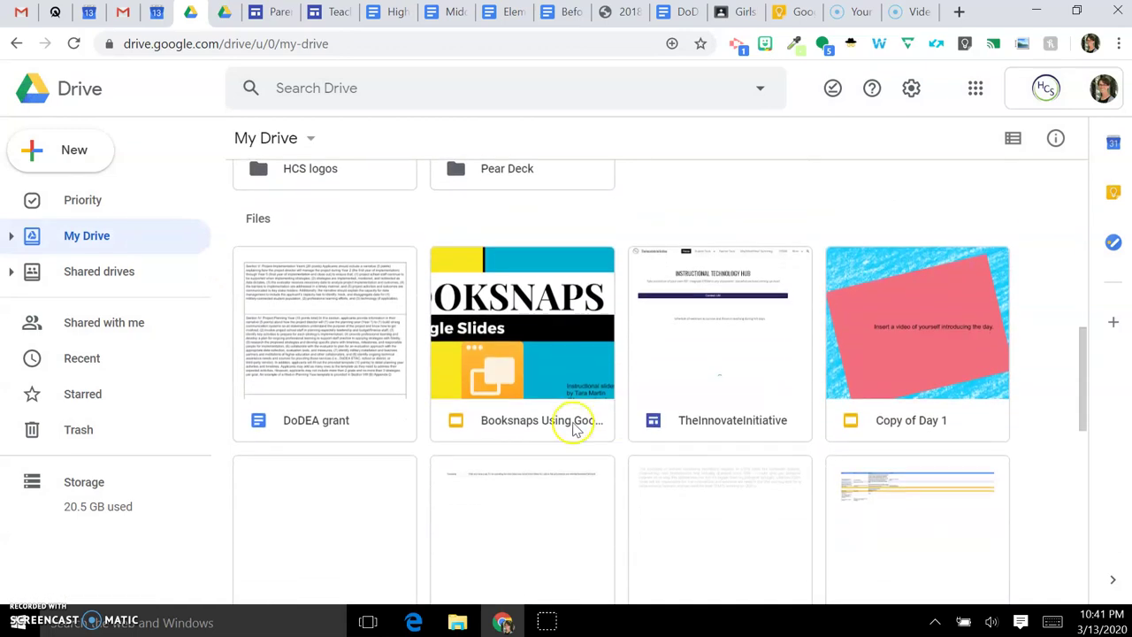
Step: Open the Booksnaps Using Google Slides deck and set Screencastify's recorder to Desktop
{"action": "double_click", "coordinate": [576, 426]}
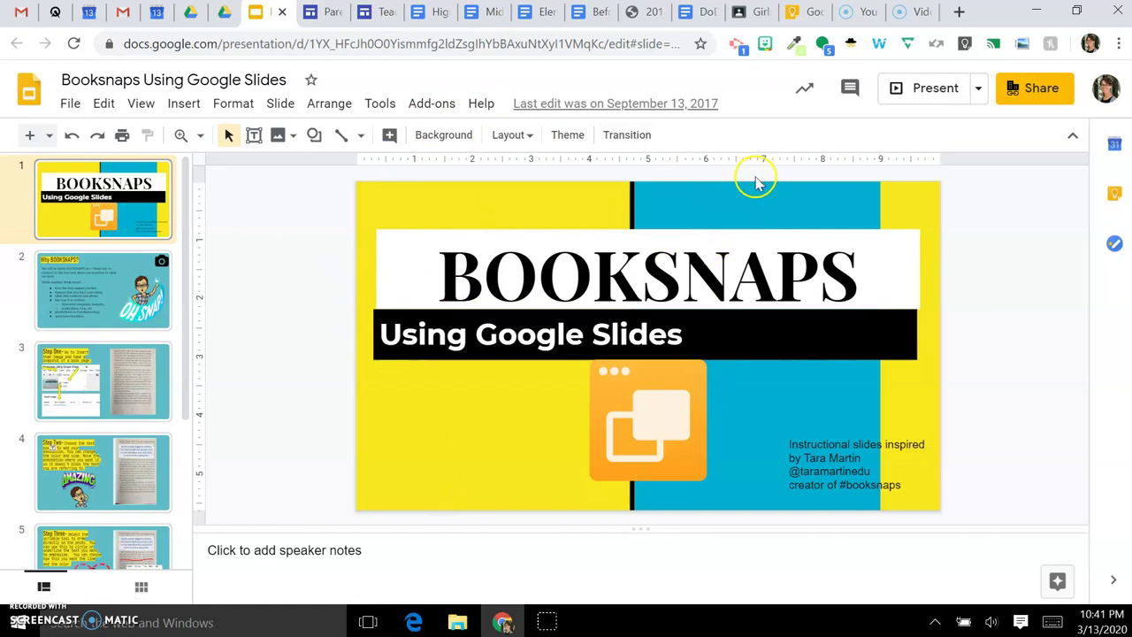
{"action": "left_click", "coordinate": [738, 50]}
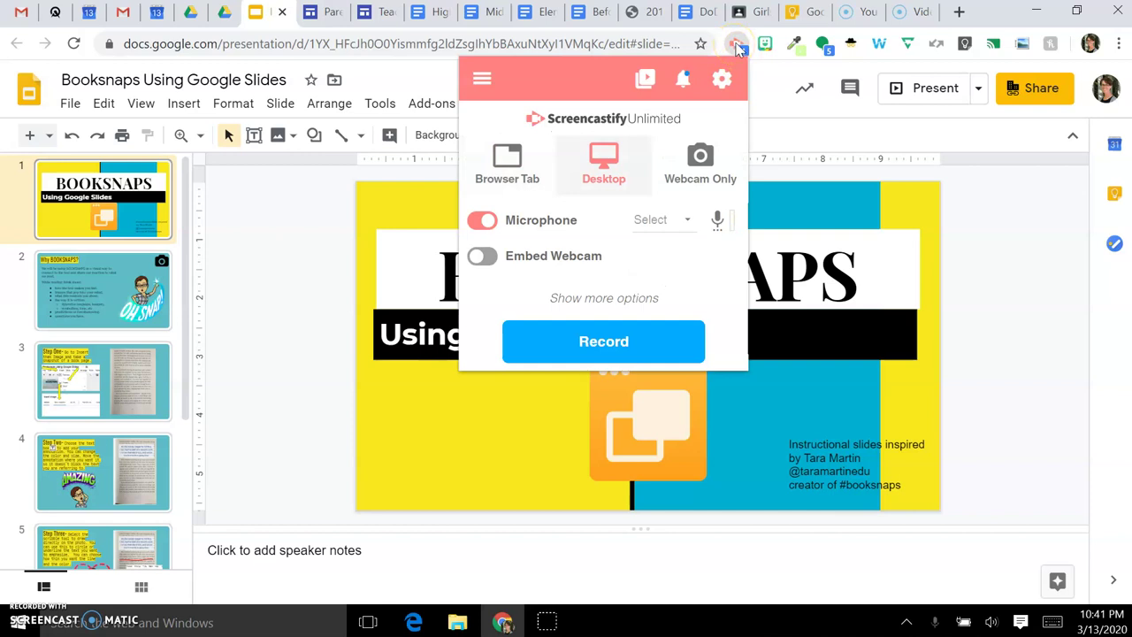
{"action": "left_click", "coordinate": [520, 176]}
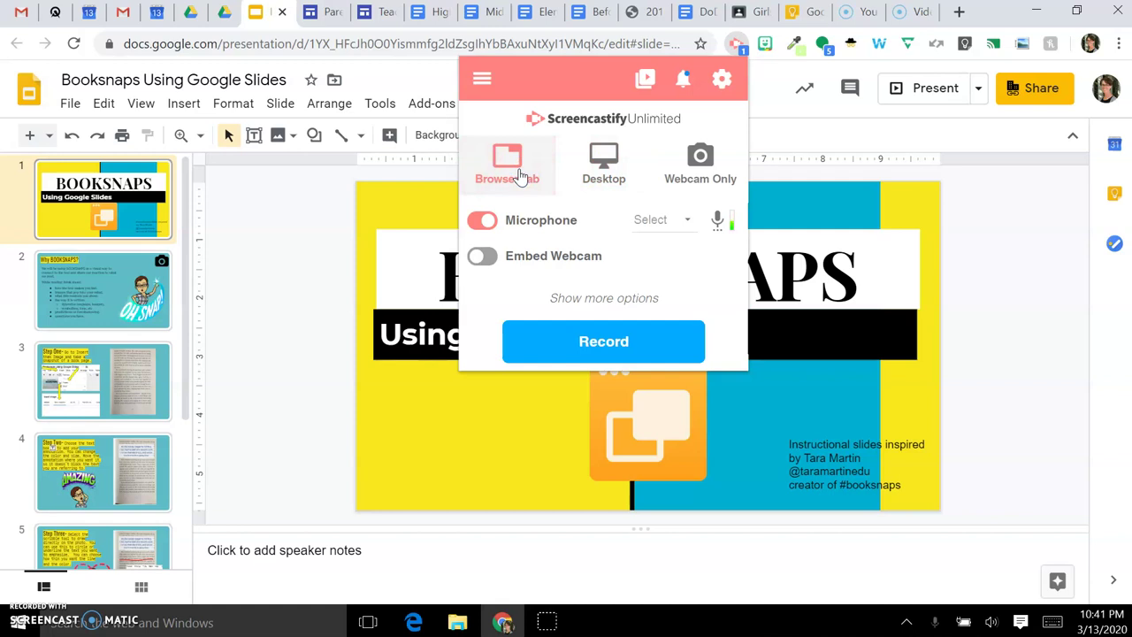
{"action": "left_click", "coordinate": [604, 177]}
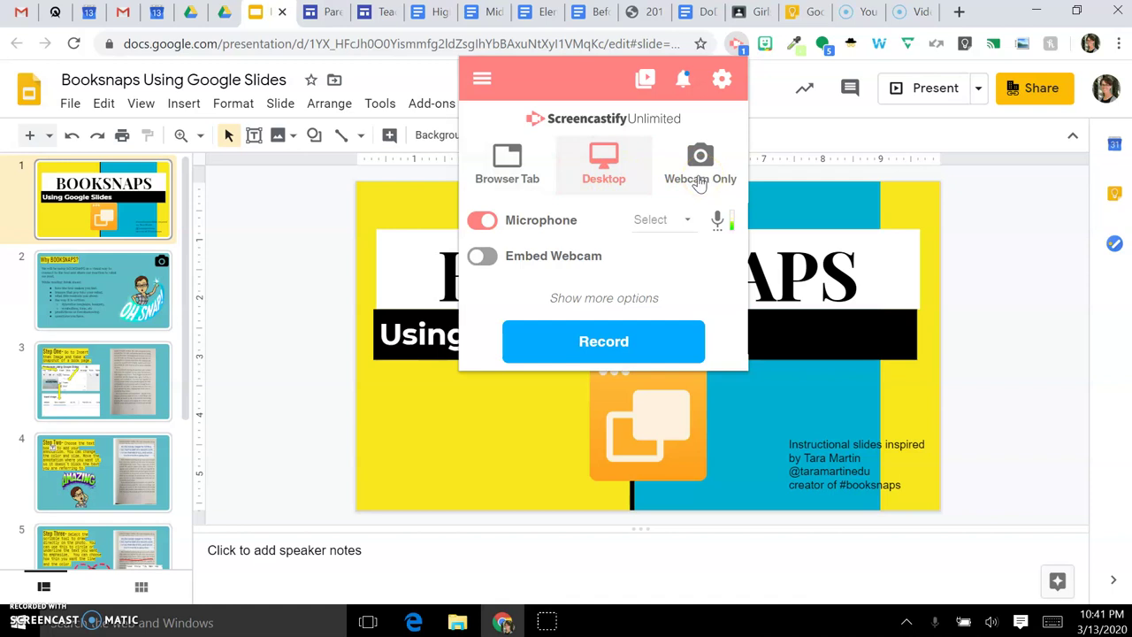
{"action": "left_click", "coordinate": [602, 159]}
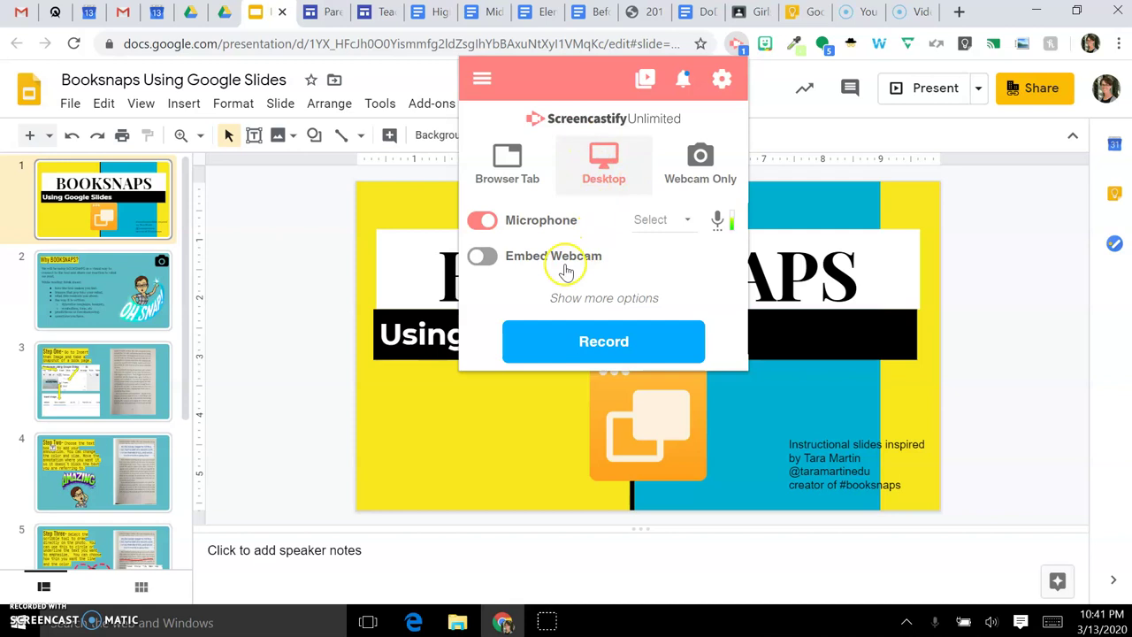
Step: Try embedding the Integrated Camera webcam, then turn webcam embedding off
{"action": "left_click", "coordinate": [482, 256]}
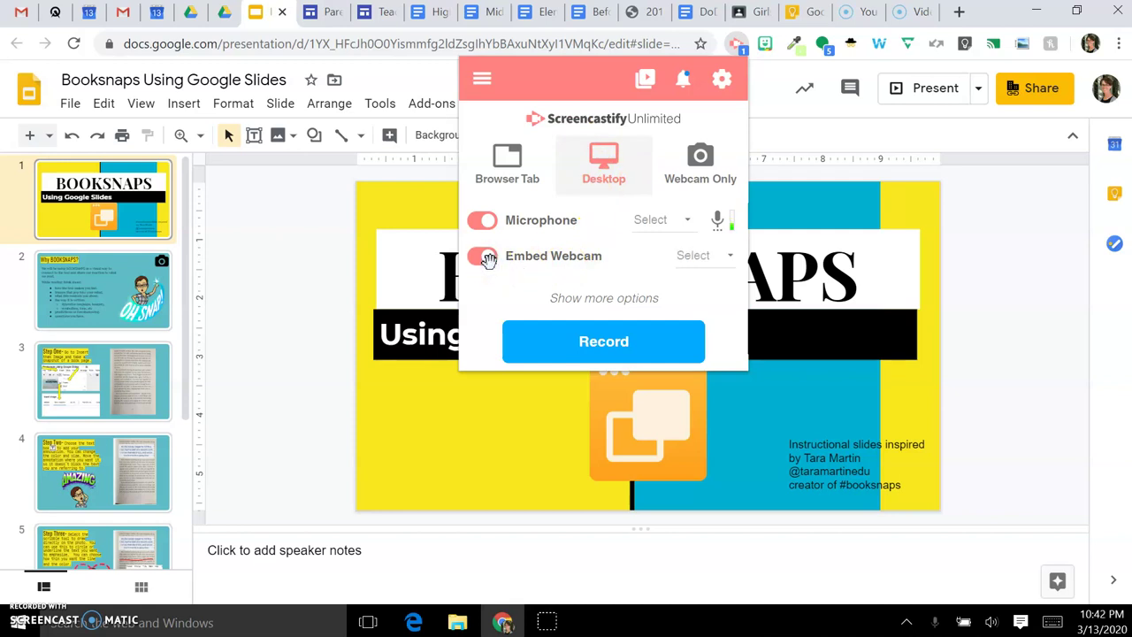
{"action": "left_click", "coordinate": [699, 254]}
{"action": "left_click", "coordinate": [641, 266]}
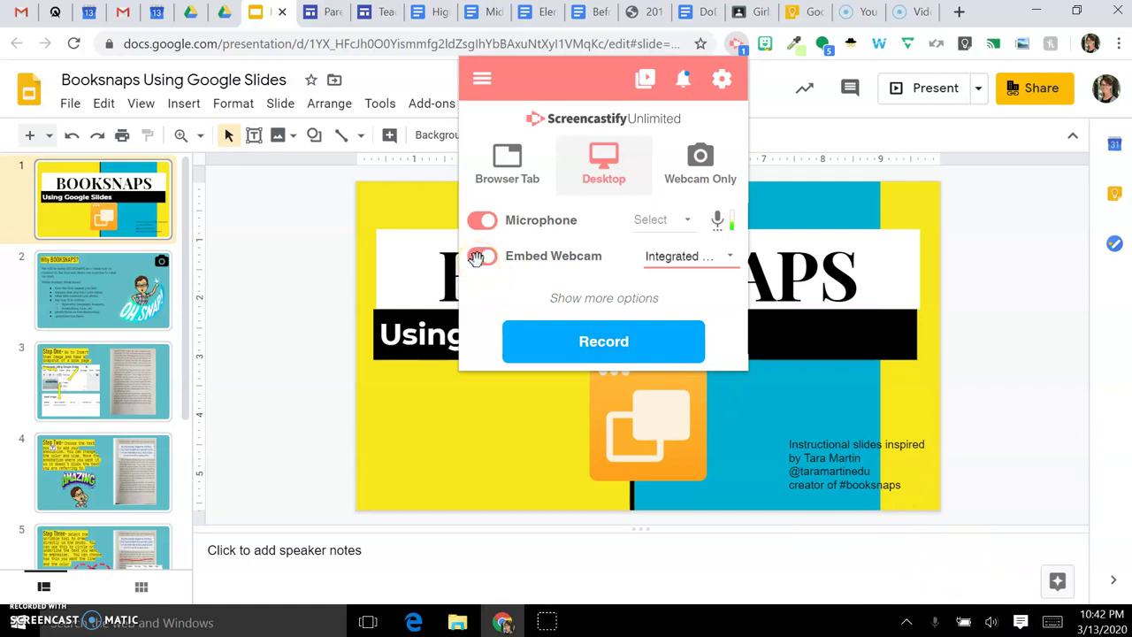
{"action": "left_click", "coordinate": [477, 257]}
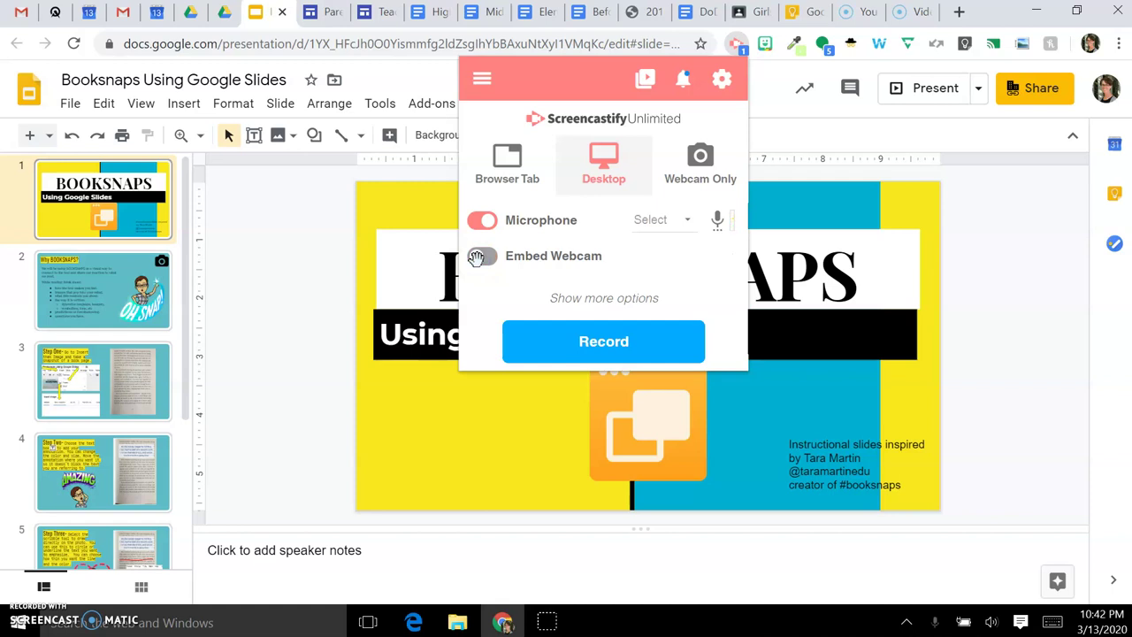
Step: Start a Screencastify recording that shares Your Entire Screen
{"action": "left_click", "coordinate": [608, 181]}
{"action": "left_click", "coordinate": [576, 334]}
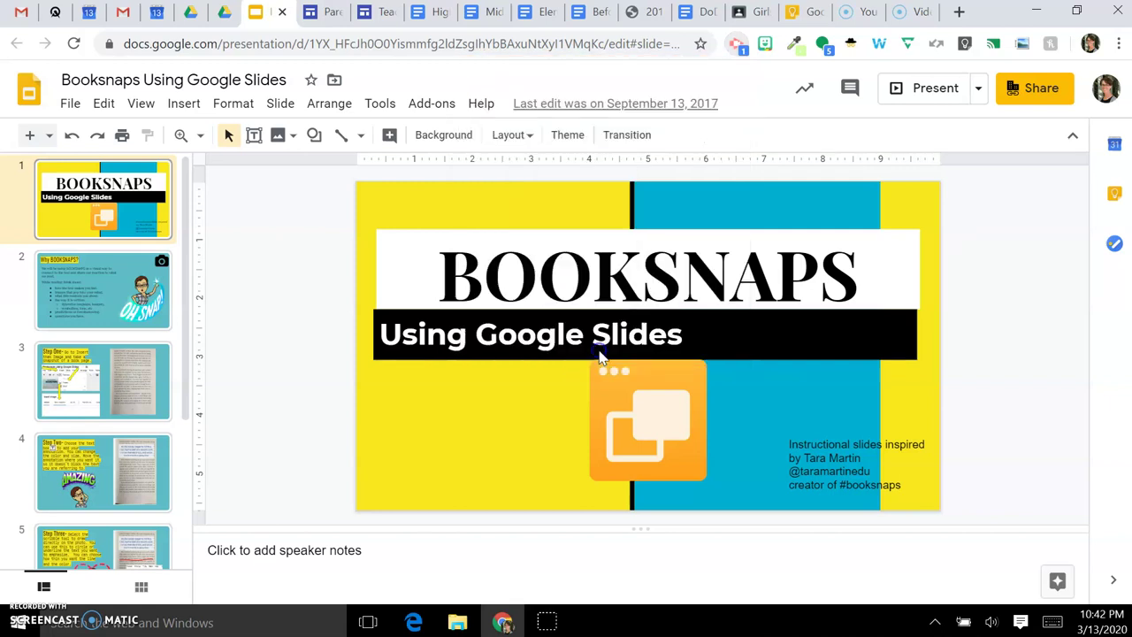
{"action": "left_click", "coordinate": [599, 355]}
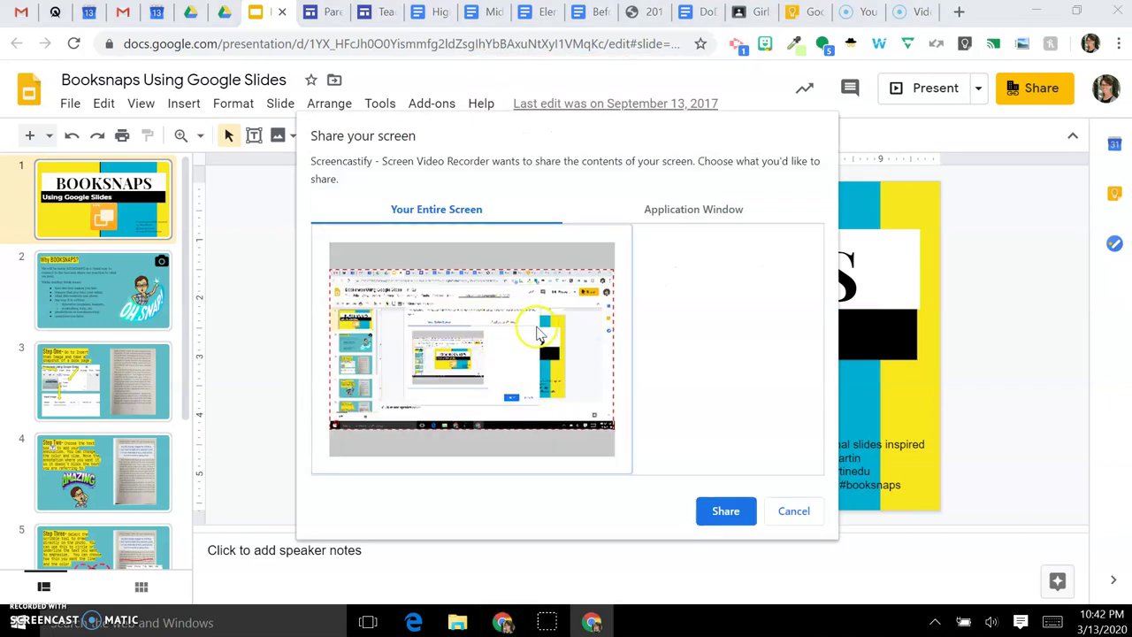
{"action": "left_click", "coordinate": [726, 511]}
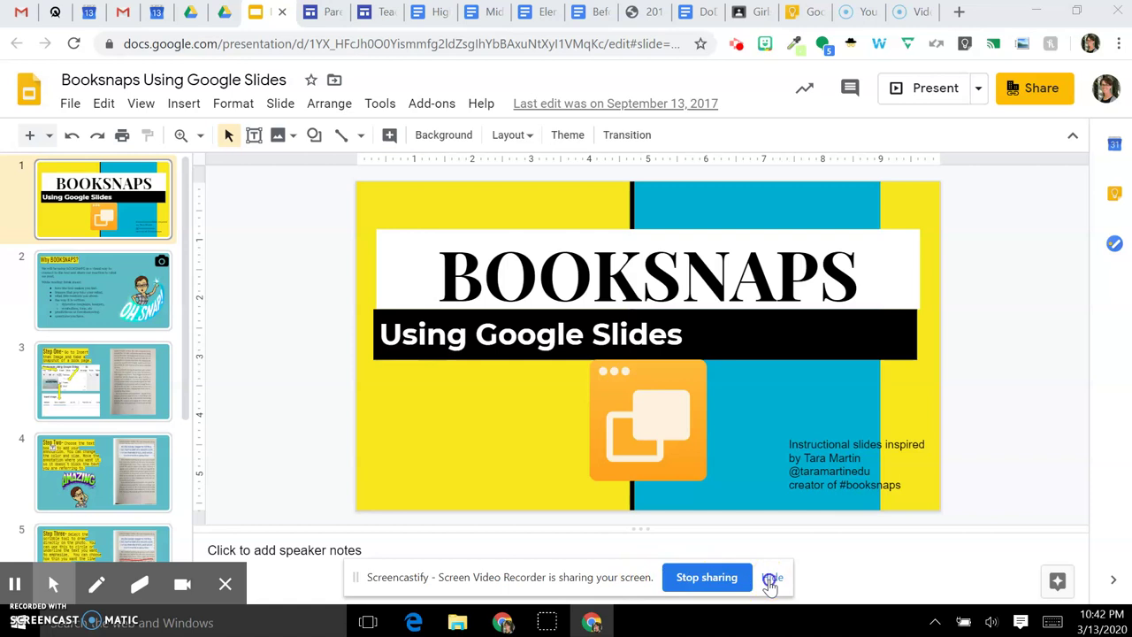
Step: Dismiss the sharing notice and scribble red loops over the slide's subtitle with the pen
{"action": "left_click", "coordinate": [771, 580]}
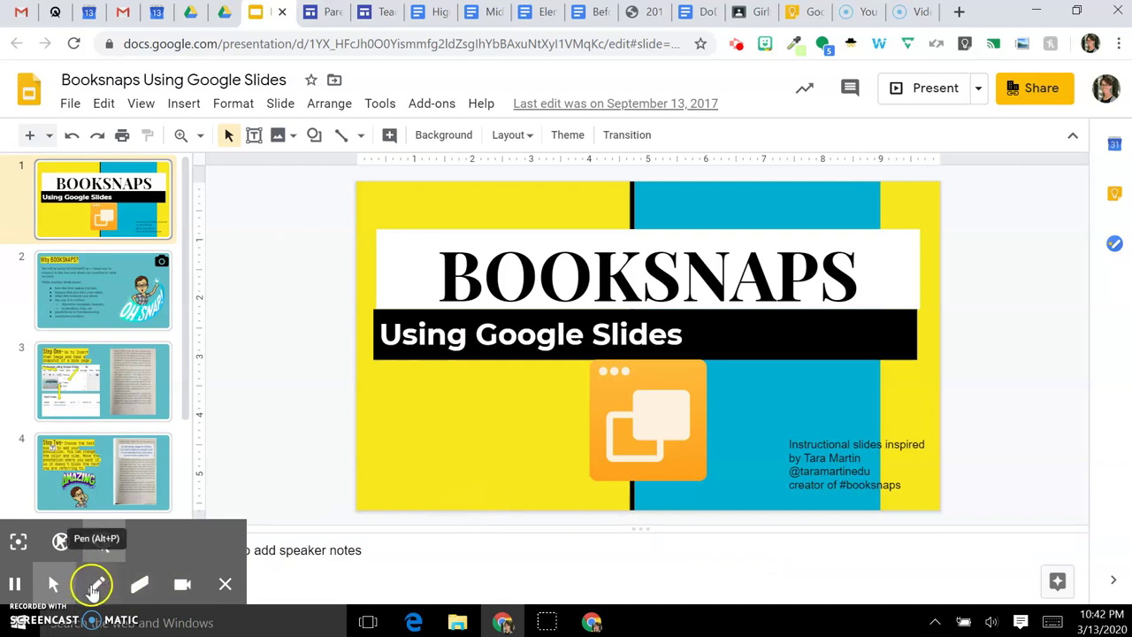
{"action": "left_click", "coordinate": [95, 588]}
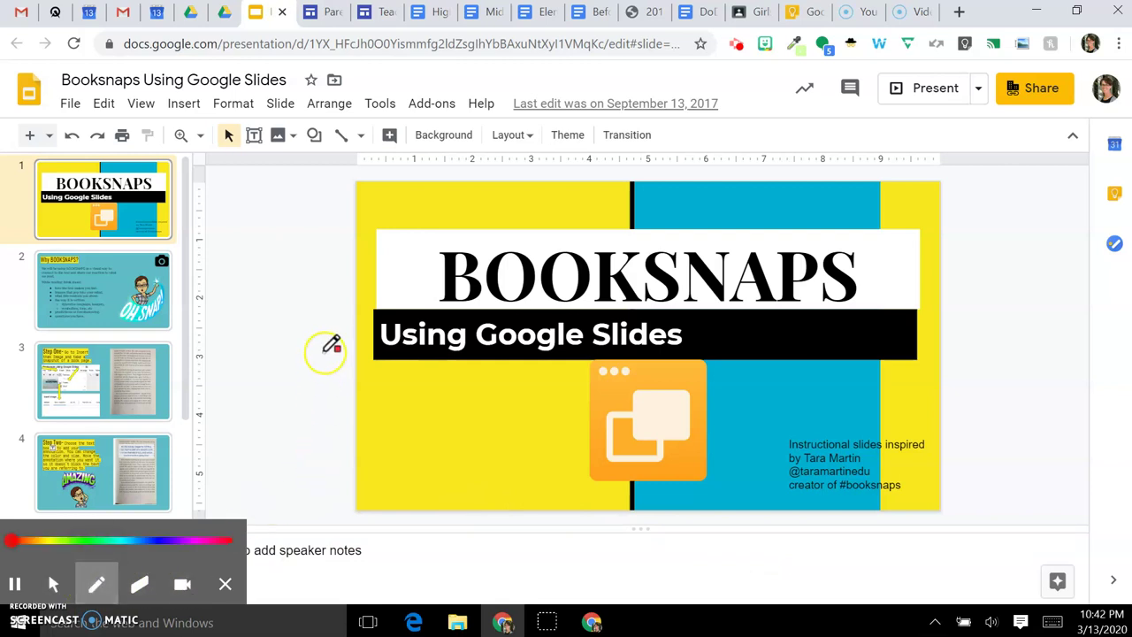
{"action": "mouse_move", "coordinate": [323, 354]}
{"action": "left_mouse_down"}
{"action": "mouse_move", "coordinate": [362, 417]}
{"action": "mouse_move", "coordinate": [372, 286]}
{"action": "mouse_move", "coordinate": [491, 300]}
{"action": "mouse_move", "coordinate": [352, 360]}
{"action": "mouse_move", "coordinate": [499, 321]}
{"action": "mouse_move", "coordinate": [428, 414]}
{"action": "mouse_move", "coordinate": [438, 340]}
{"action": "mouse_move", "coordinate": [456, 428]}
{"action": "left_mouse_up"}
Step: Erase part of the scribble, reselect the pen, and hide the annotation tools
{"action": "left_click", "coordinate": [139, 584]}
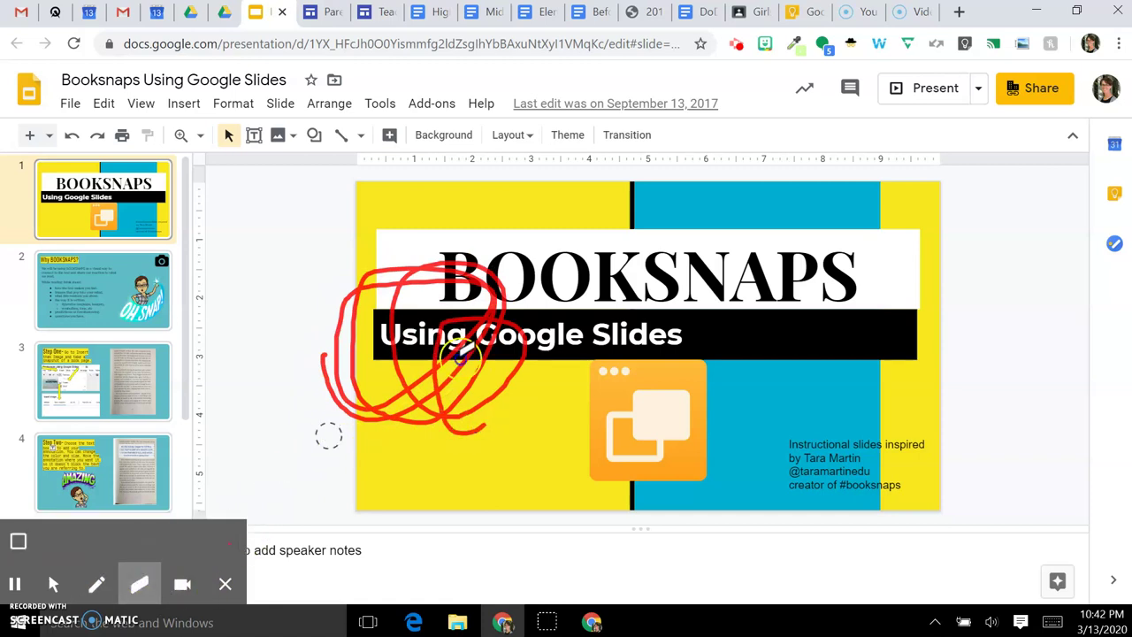
{"action": "mouse_move", "coordinate": [328, 434]}
{"action": "left_mouse_down"}
{"action": "mouse_move", "coordinate": [485, 283]}
{"action": "mouse_move", "coordinate": [447, 283]}
{"action": "mouse_move", "coordinate": [371, 385]}
{"action": "mouse_move", "coordinate": [415, 255]}
{"action": "mouse_move", "coordinate": [363, 329]}
{"action": "mouse_move", "coordinate": [454, 239]}
{"action": "mouse_move", "coordinate": [473, 389]}
{"action": "mouse_move", "coordinate": [512, 429]}
{"action": "mouse_move", "coordinate": [480, 429]}
{"action": "mouse_move", "coordinate": [498, 387]}
{"action": "mouse_move", "coordinate": [495, 274]}
{"action": "mouse_move", "coordinate": [461, 457]}
{"action": "mouse_move", "coordinate": [445, 436]}
{"action": "mouse_move", "coordinate": [376, 431]}
{"action": "mouse_move", "coordinate": [331, 323]}
{"action": "mouse_move", "coordinate": [334, 361]}
{"action": "left_mouse_up"}
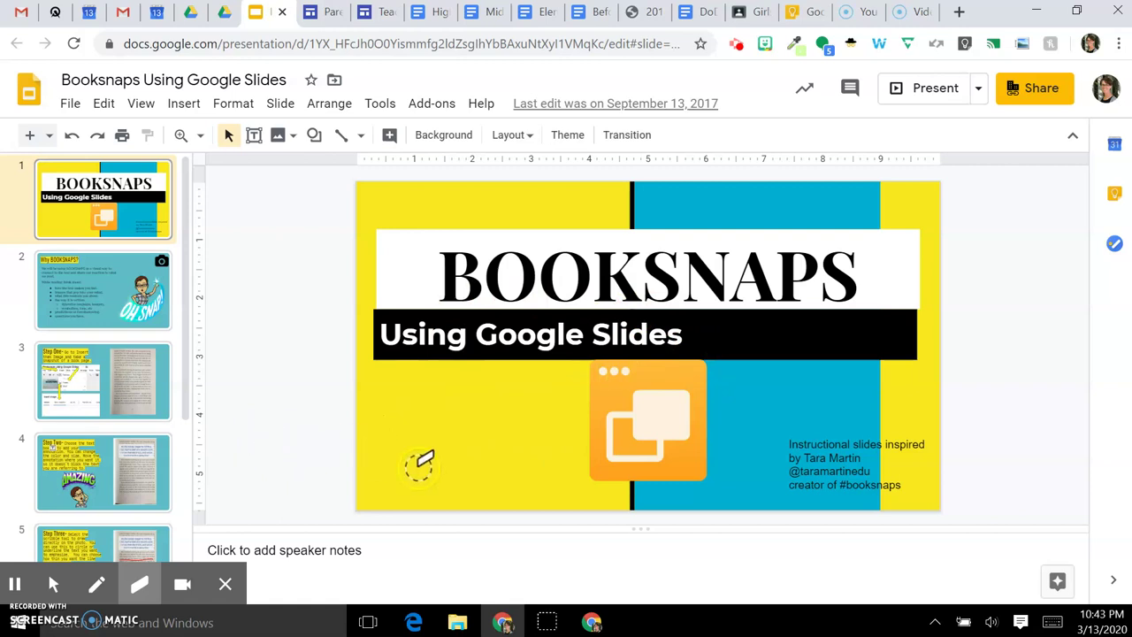
{"action": "left_click", "coordinate": [101, 583]}
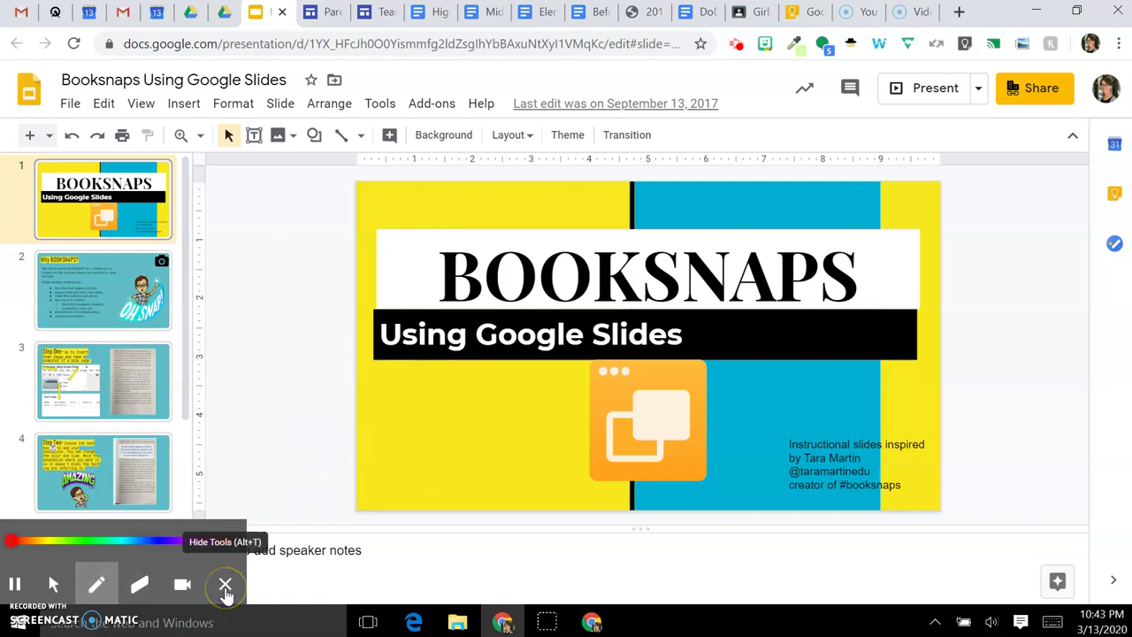
{"action": "left_click", "coordinate": [226, 590]}
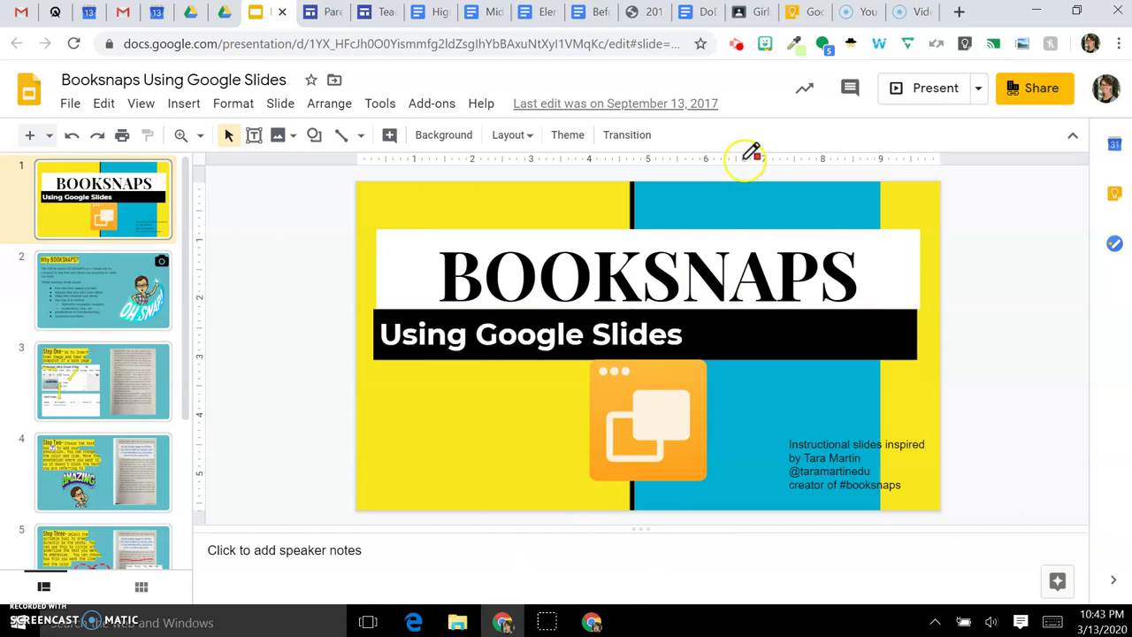
Step: Pause and resume the recording, then stop it at 1:15
{"action": "left_click", "coordinate": [736, 44]}
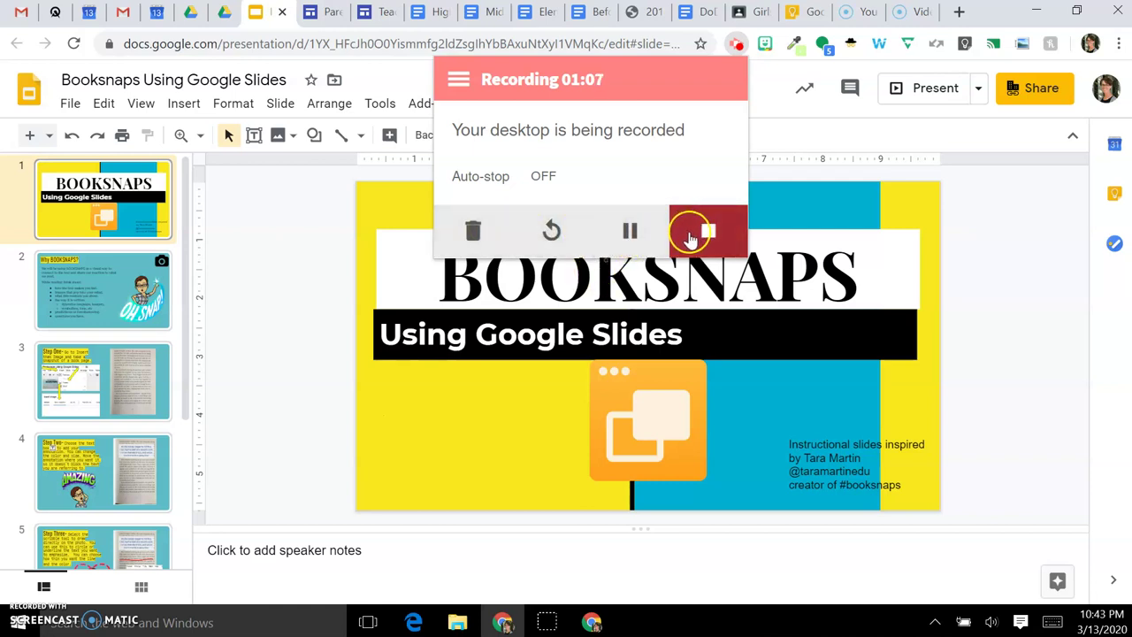
{"action": "left_click", "coordinate": [634, 232]}
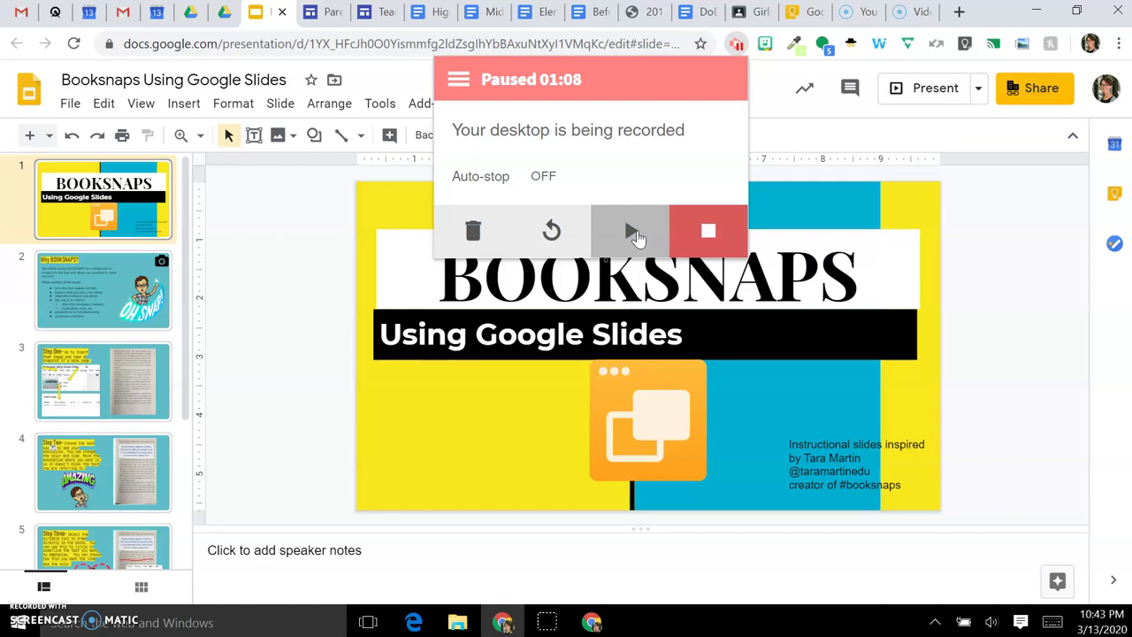
{"action": "left_click", "coordinate": [633, 233]}
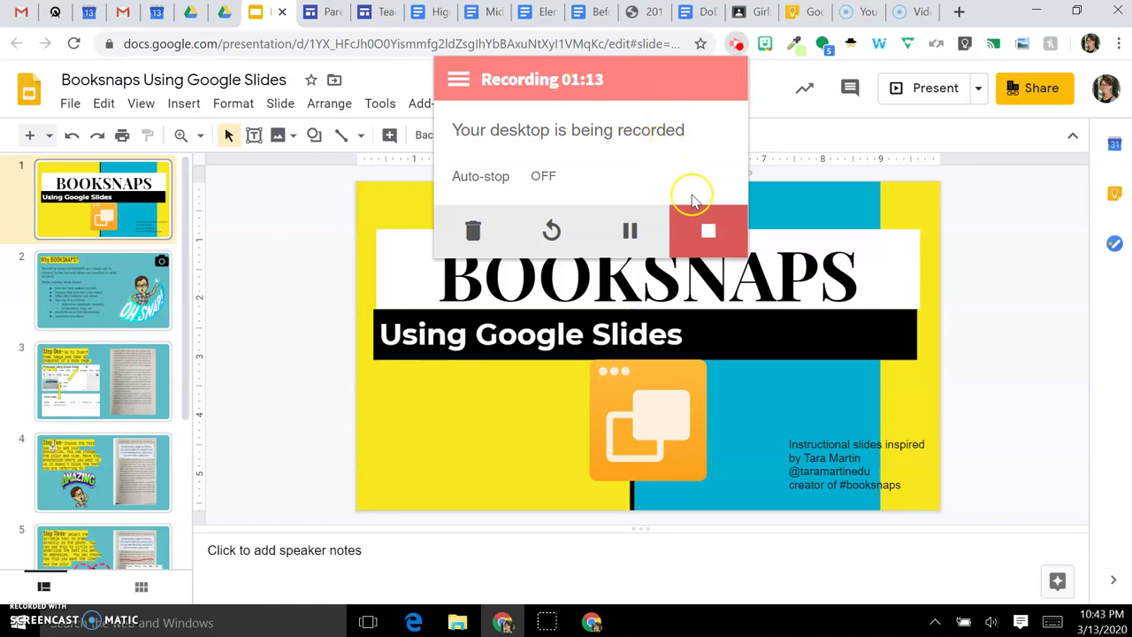
{"action": "left_click", "coordinate": [695, 232]}
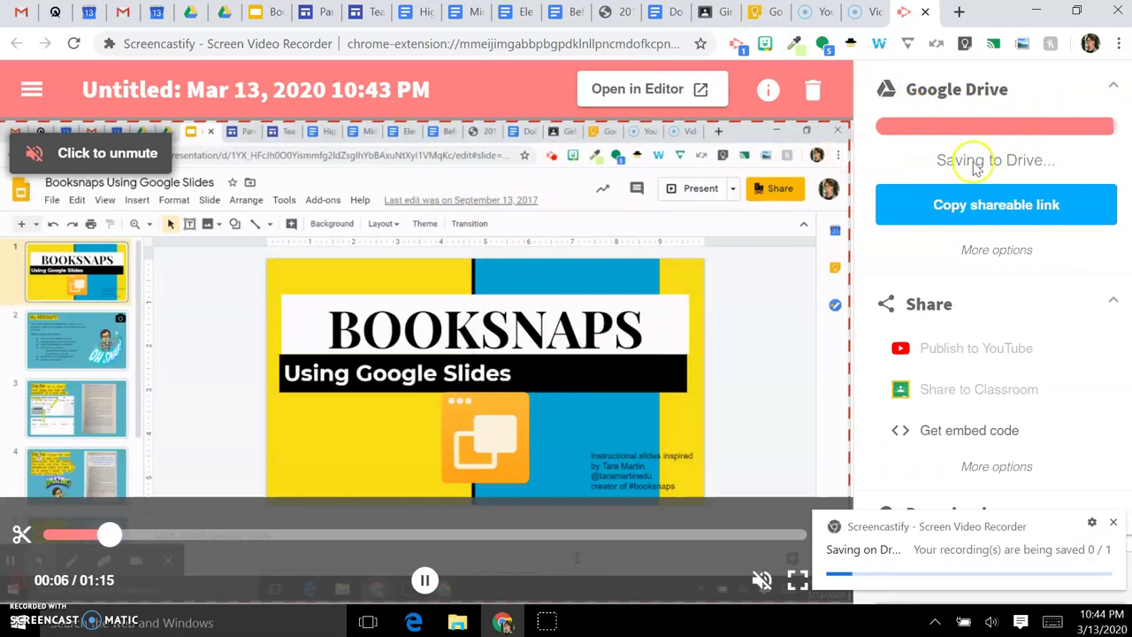
Step: Download the Untitled recording from My Drive's Screencastify folder
{"action": "left_click", "coordinate": [225, 13]}
{"action": "left_click", "coordinate": [190, 12]}
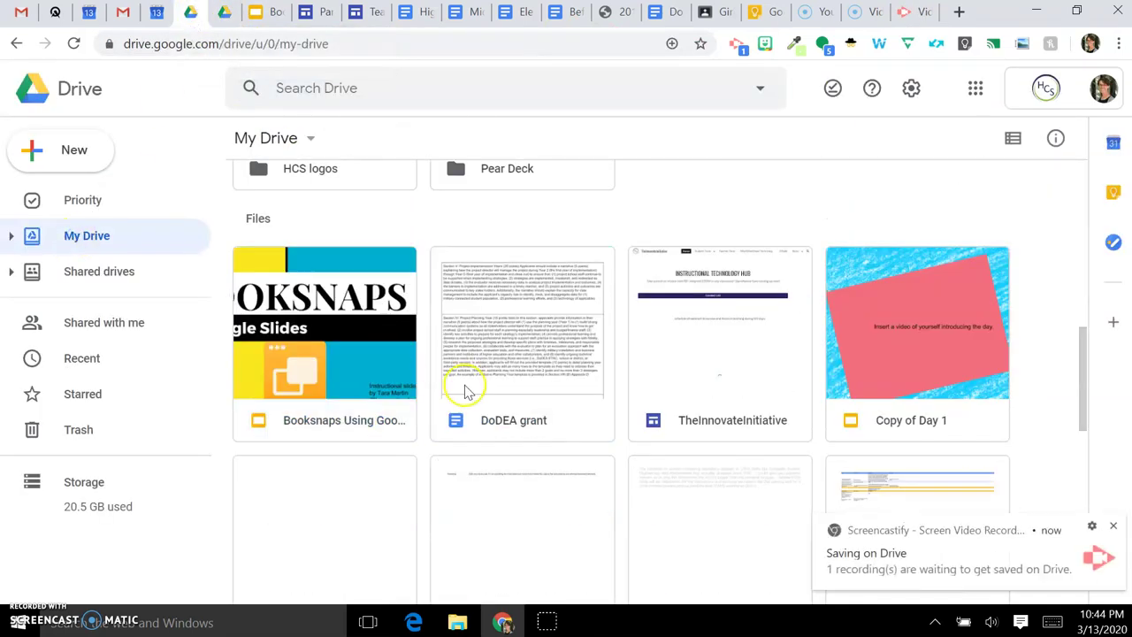
{"action": "scroll", "coordinate": [485, 369], "scroll_direction": "up", "scroll_amount": 5}
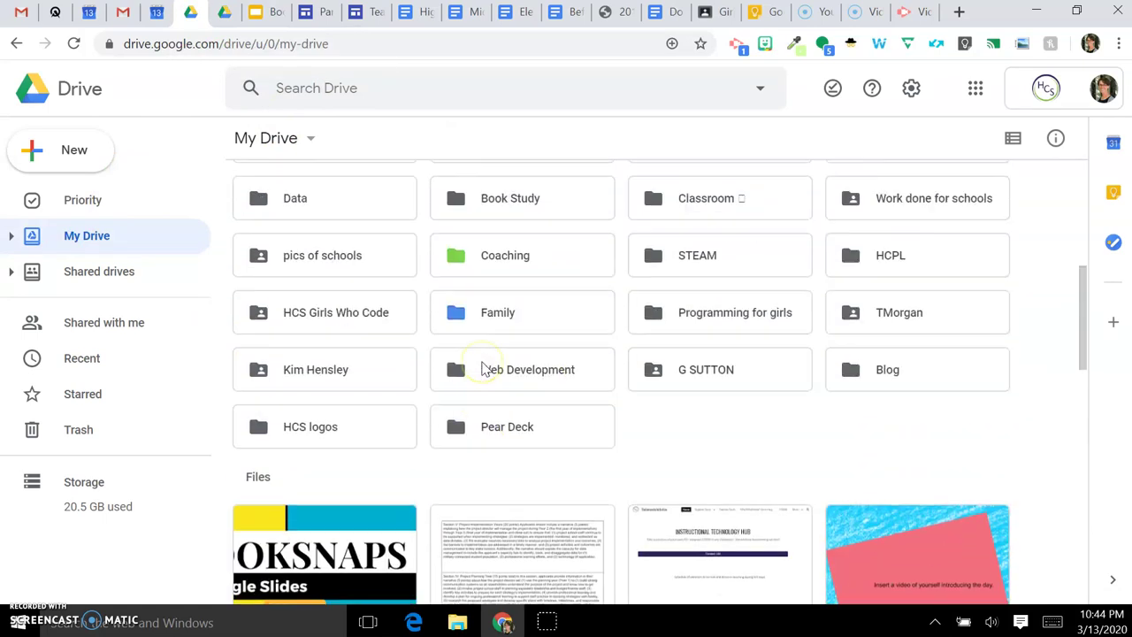
{"action": "scroll", "coordinate": [484, 496], "scroll_direction": "up", "scroll_amount": 2}
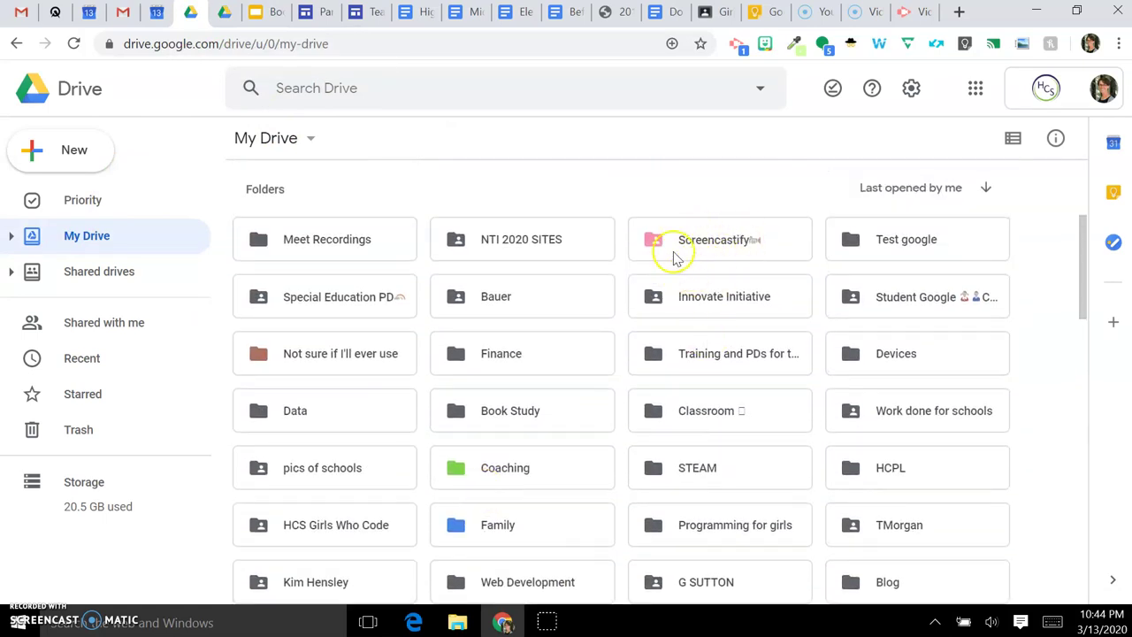
{"action": "double_click", "coordinate": [701, 240]}
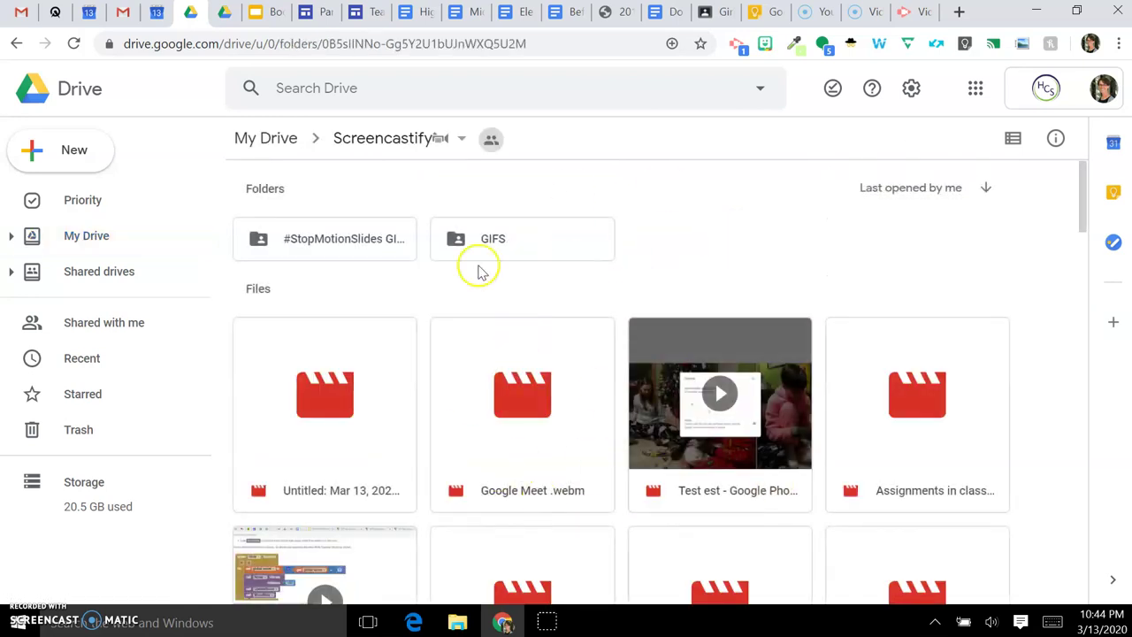
{"action": "double_click", "coordinate": [388, 478]}
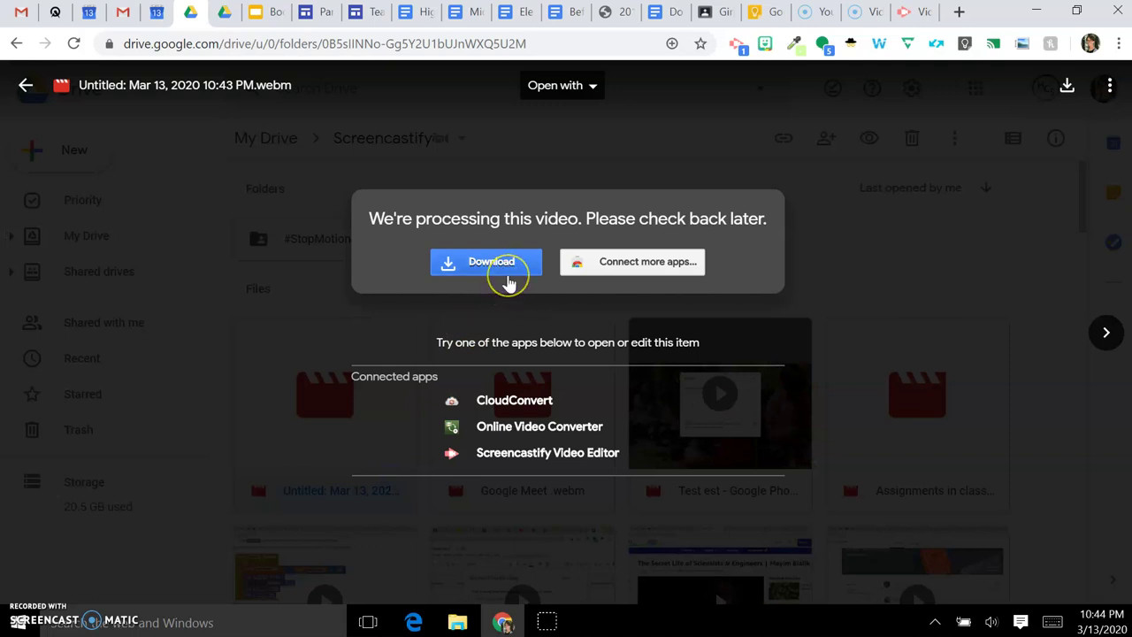
{"action": "left_click", "coordinate": [508, 281]}
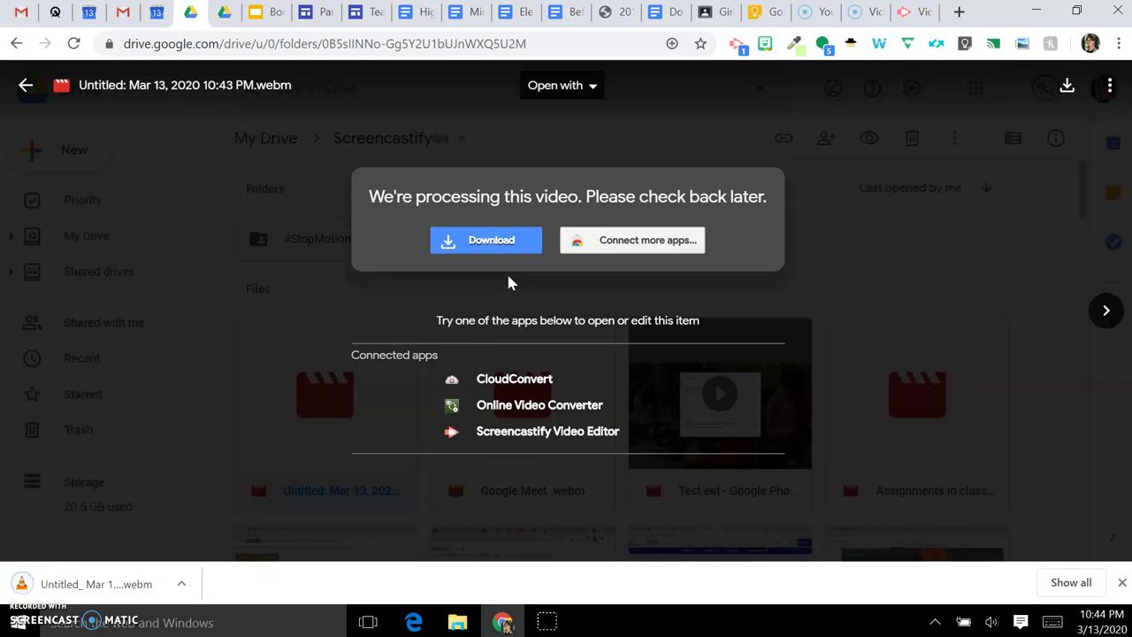
Step: Close the video preview and download bar, returning to the Screencastify recording page
{"action": "left_click", "coordinate": [808, 162]}
{"action": "left_click", "coordinate": [319, 436]}
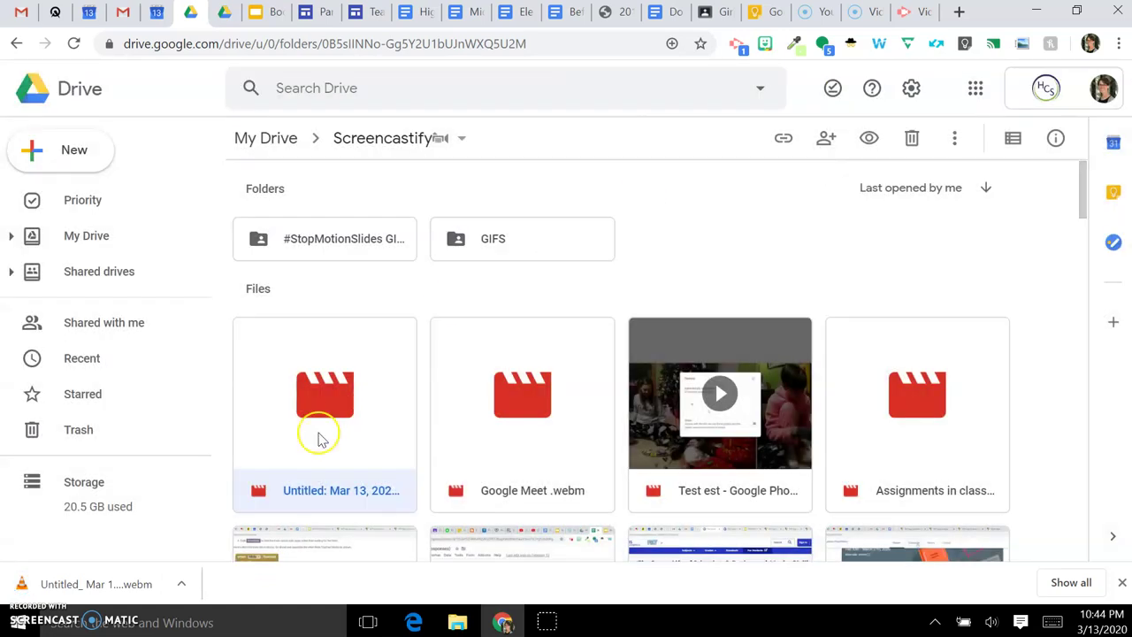
{"action": "left_click", "coordinate": [1121, 583]}
{"action": "left_click", "coordinate": [911, 16]}
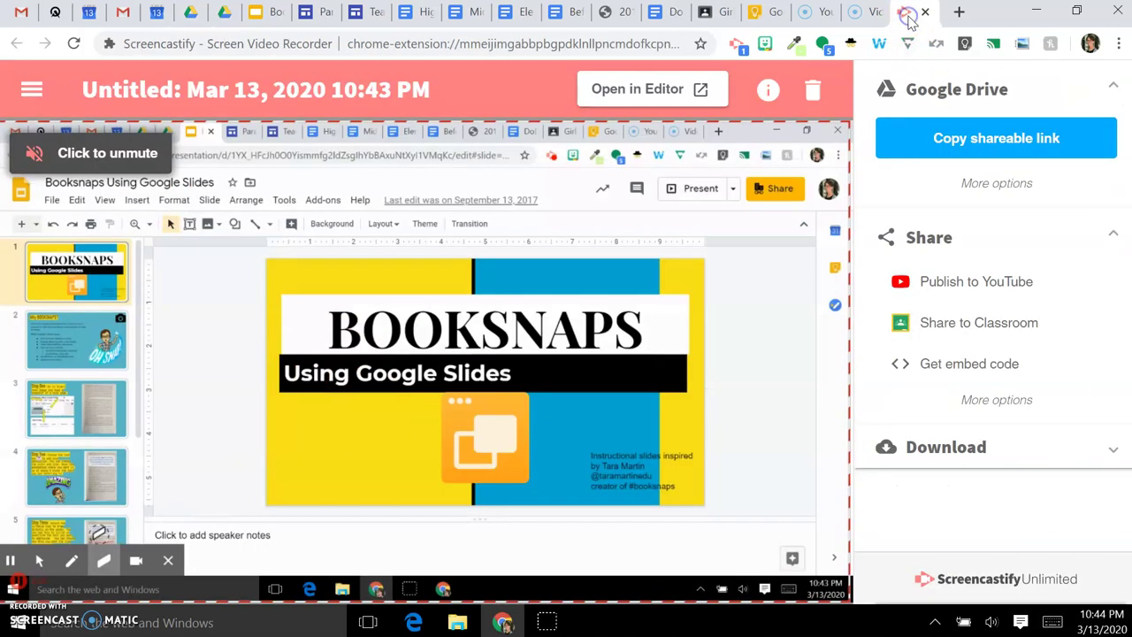
{"action": "left_click", "coordinate": [987, 284]}
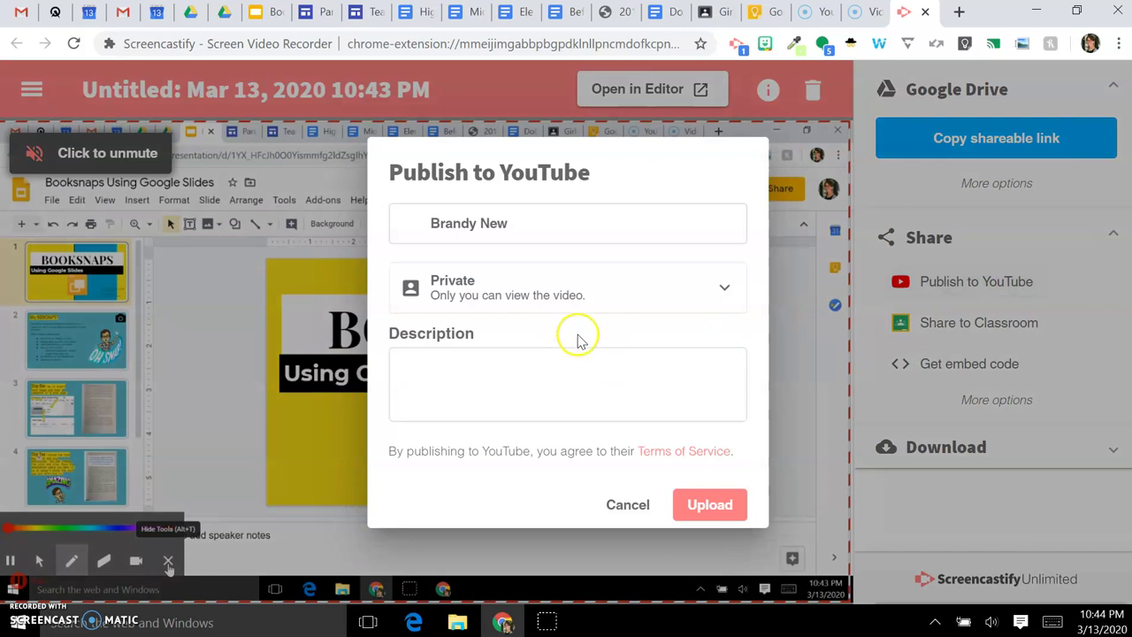
{"action": "left_click", "coordinate": [592, 298]}
{"action": "left_click", "coordinate": [572, 392]}
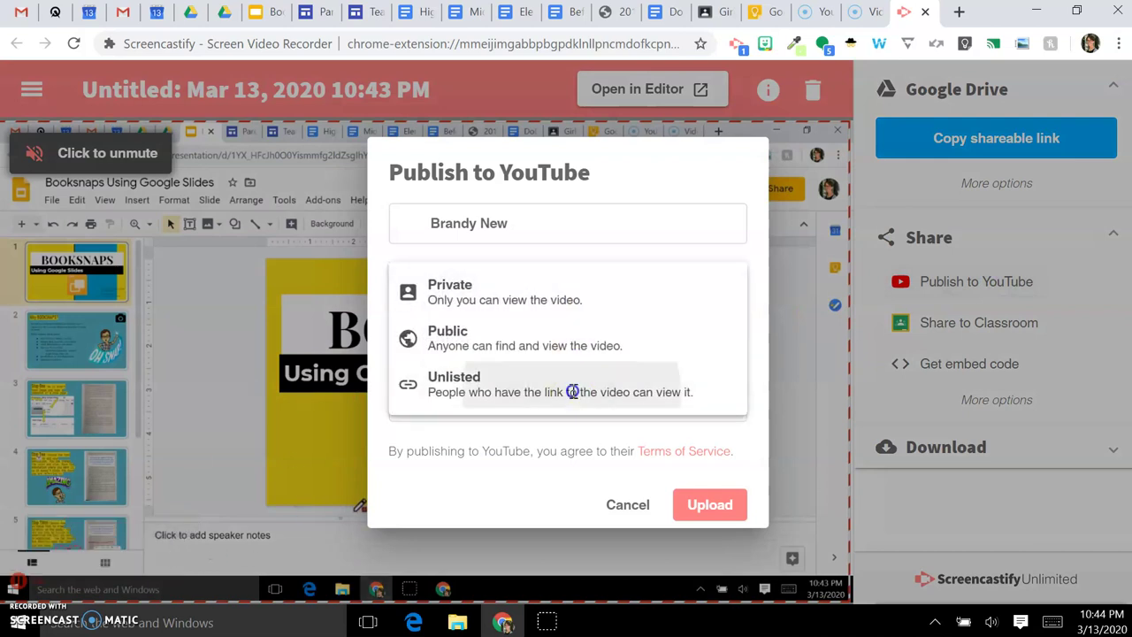
{"action": "left_click", "coordinate": [599, 443]}
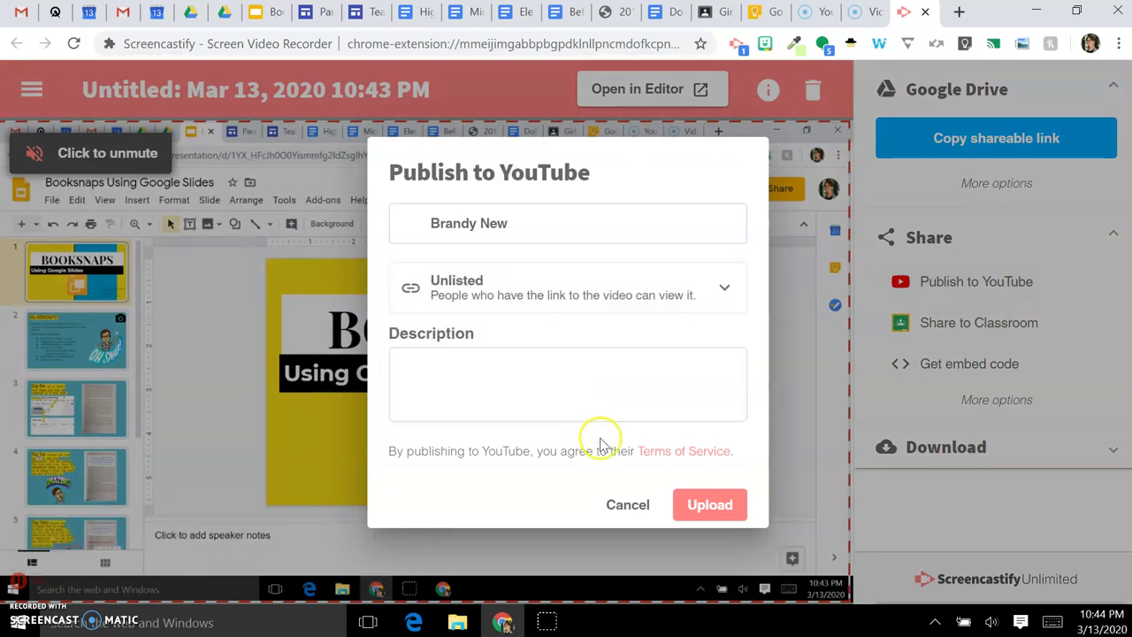
{"action": "left_click", "coordinate": [629, 503]}
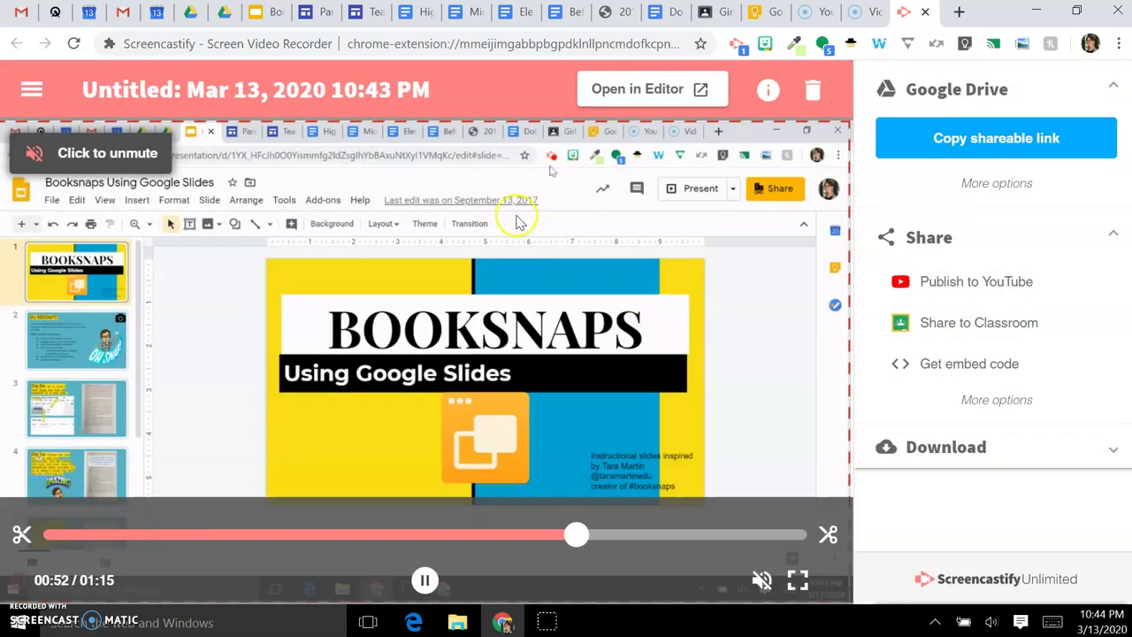
Step: Retitle the recording 'Decomposing fractions' and copy its shareable Drive link
{"action": "left_click", "coordinate": [350, 92]}
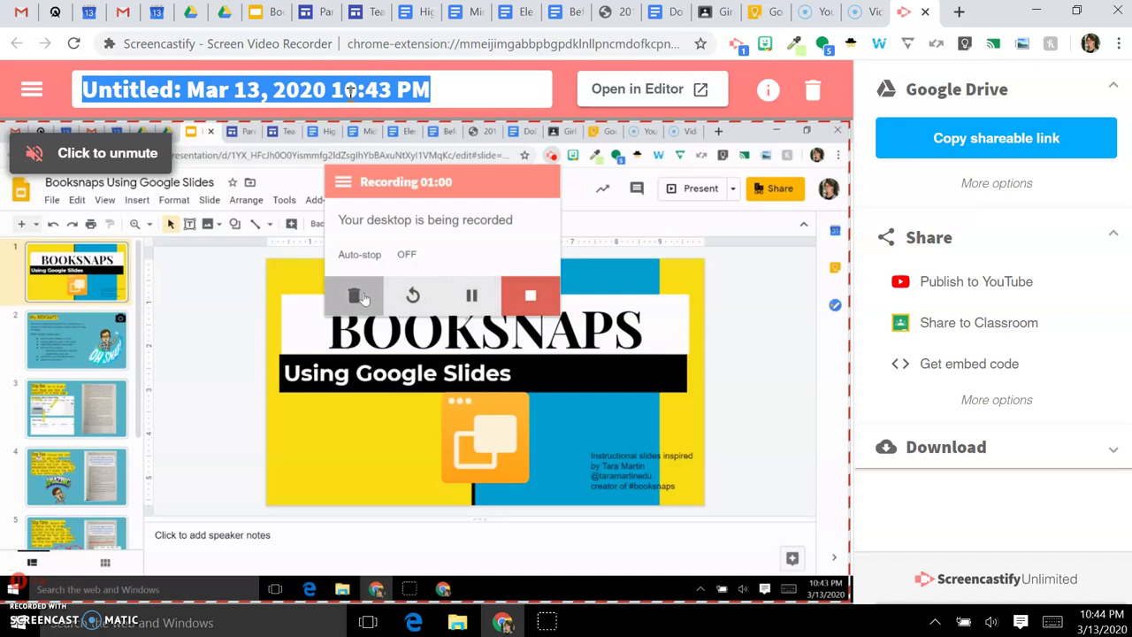
{"action": "type", "text": "march"}
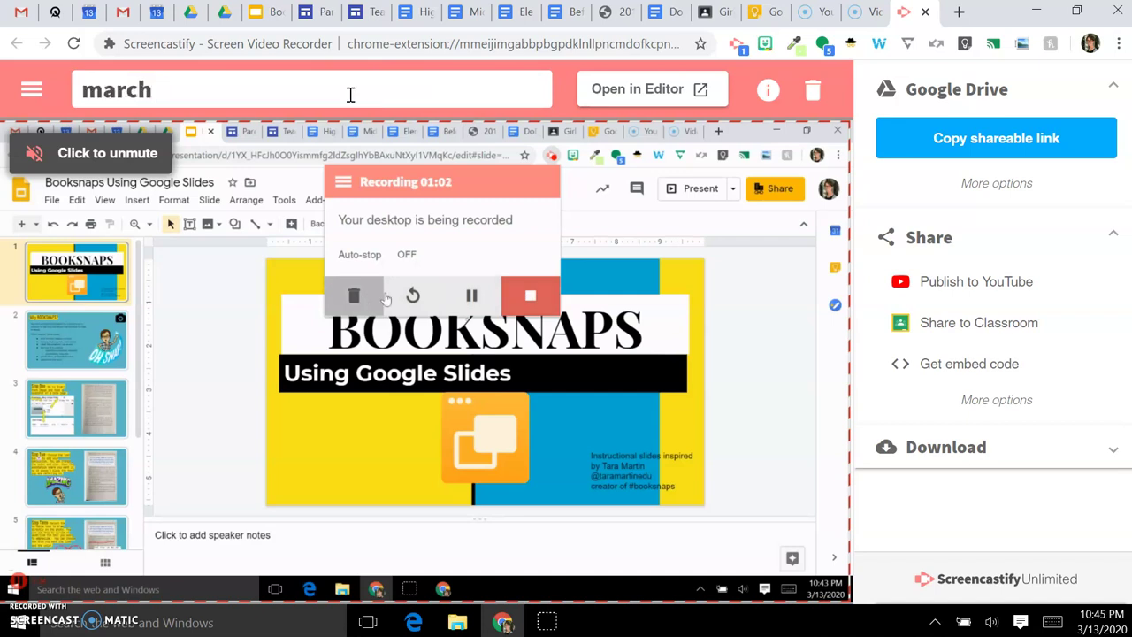
{"action": "type", "text": " 17th class 1"}
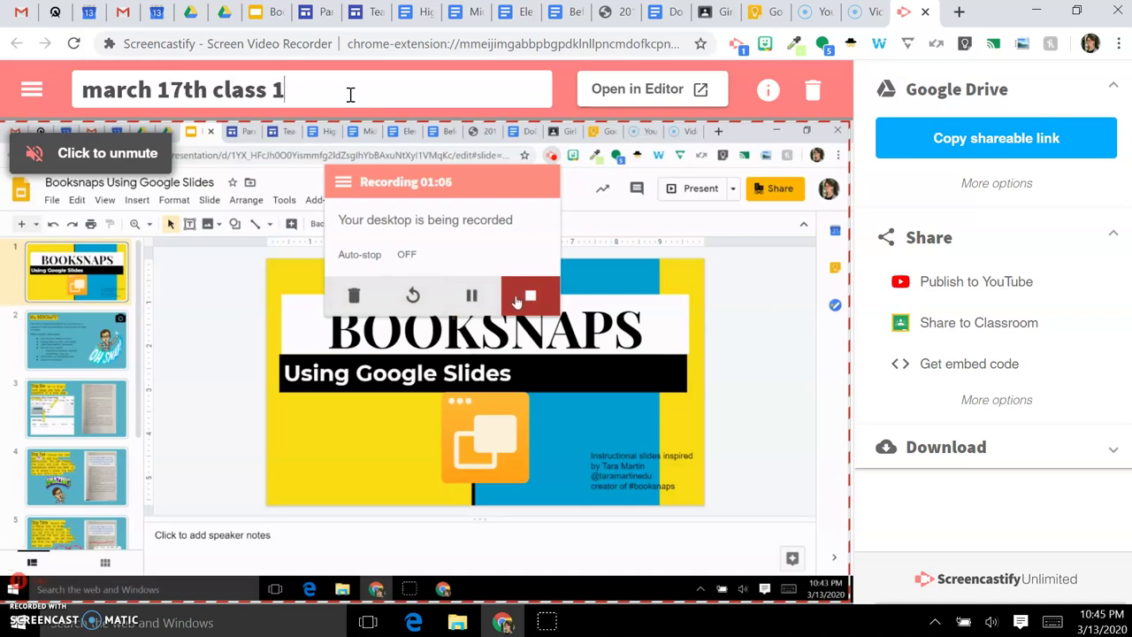
{"action": "type", "text": "st "}
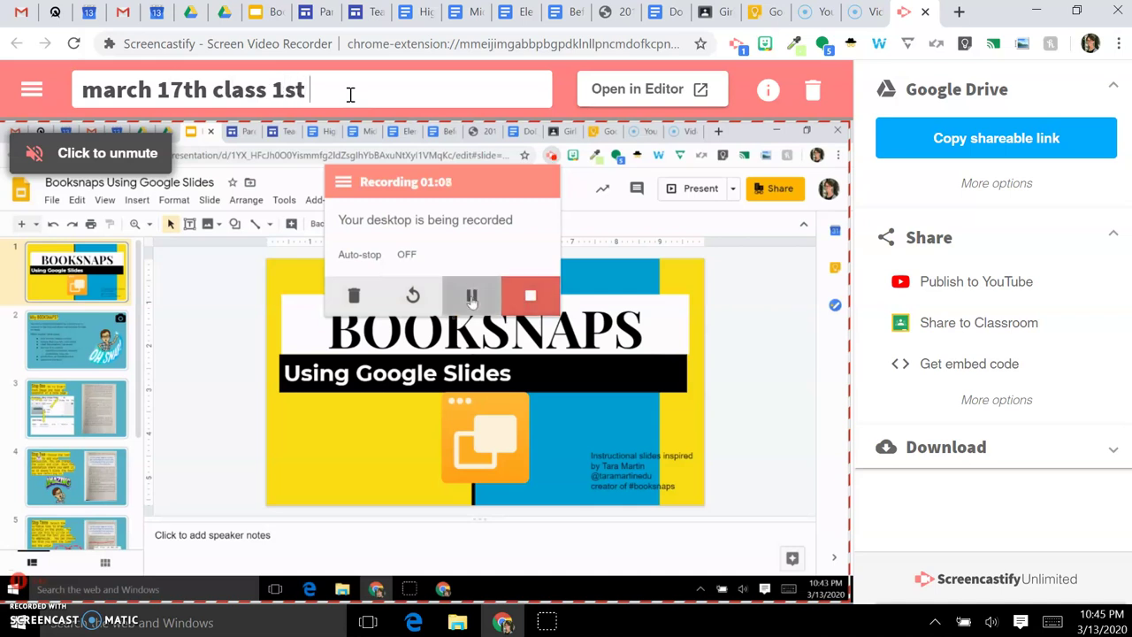
{"action": "type", "text": "period"}
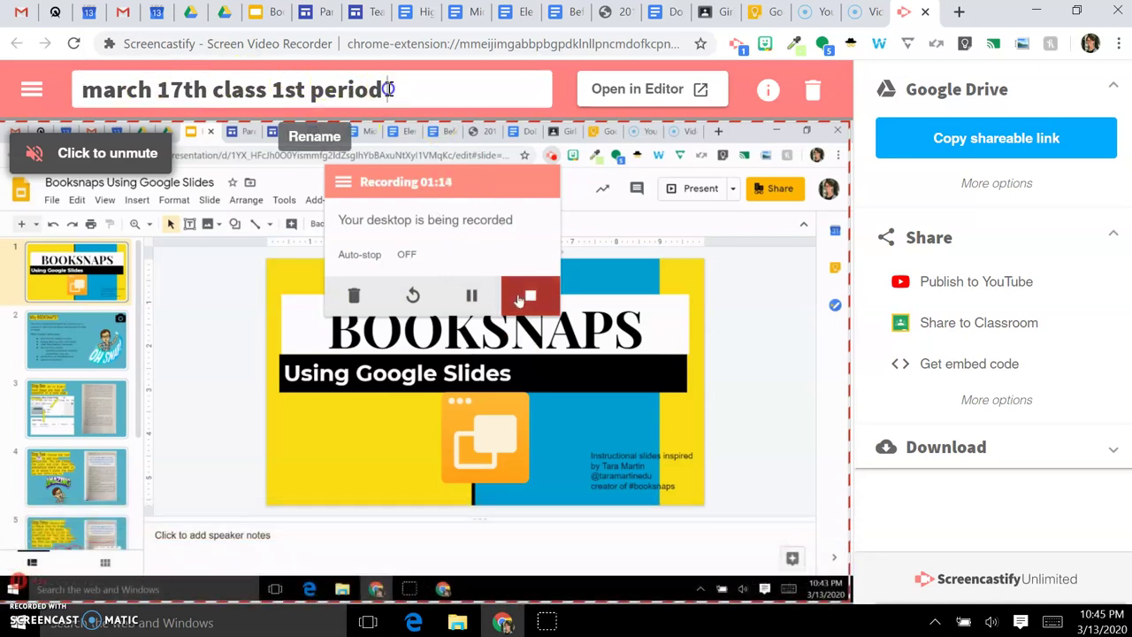
{"action": "left_click_drag", "start_coordinate": [388, 89], "coordinate": [89, 89]}
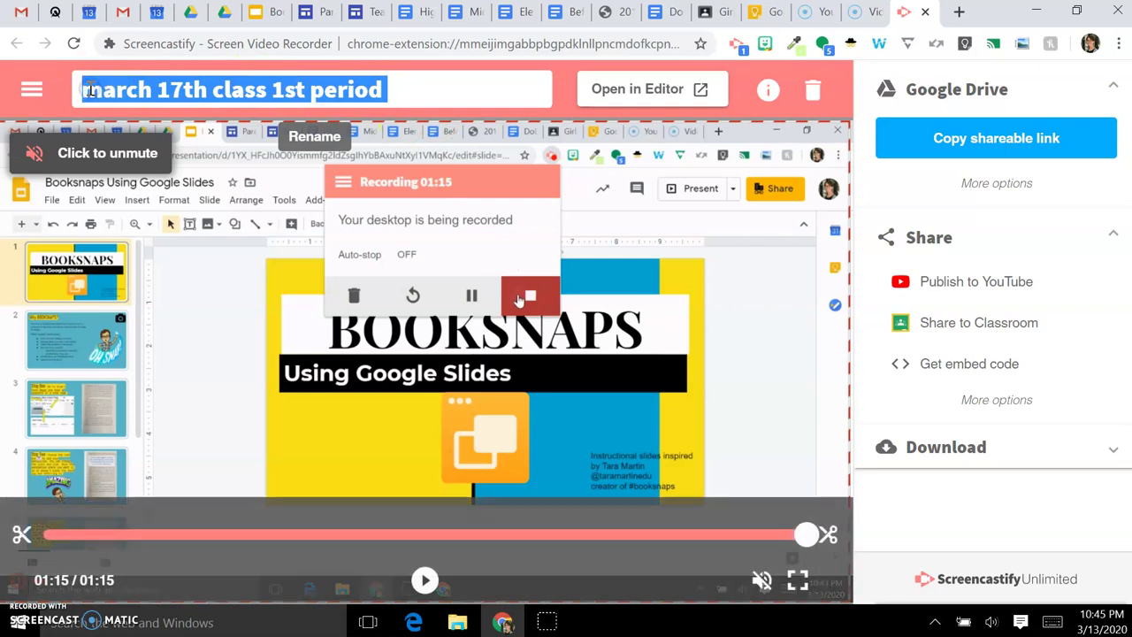
{"action": "key", "text": "BackSpace"}
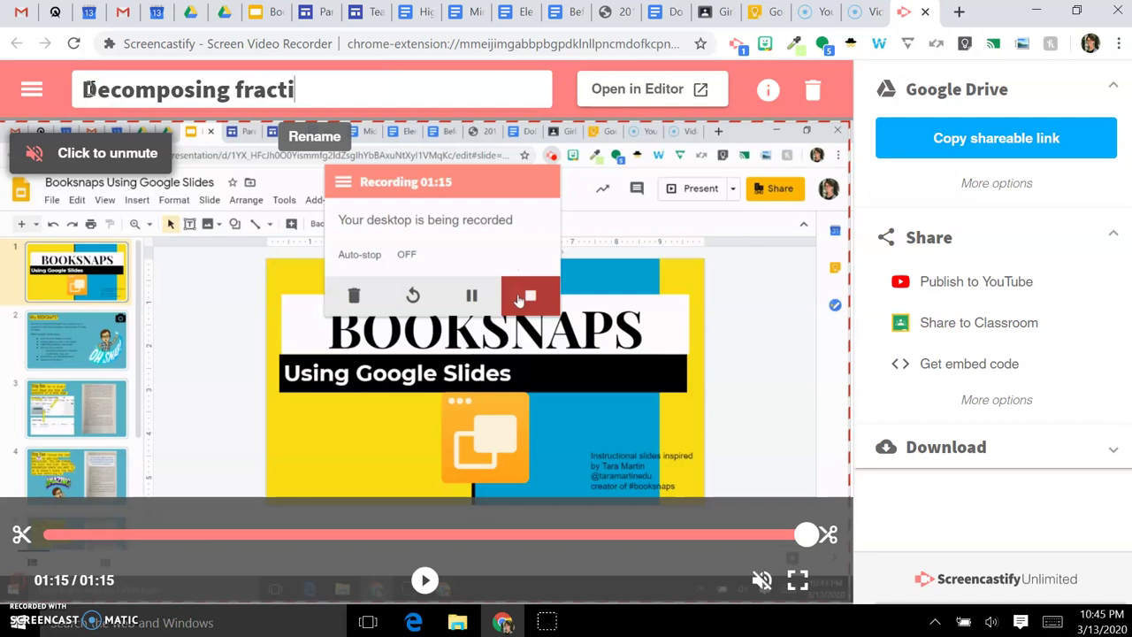
{"action": "type", "text": "Decomposing fractions"}
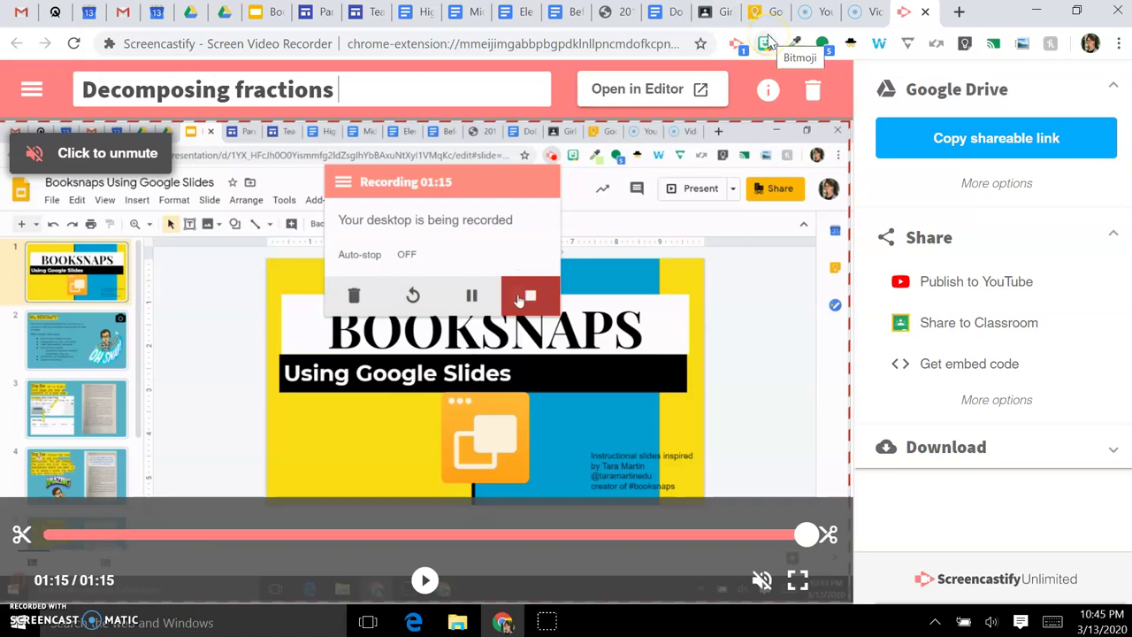
{"action": "left_click", "coordinate": [1022, 139]}
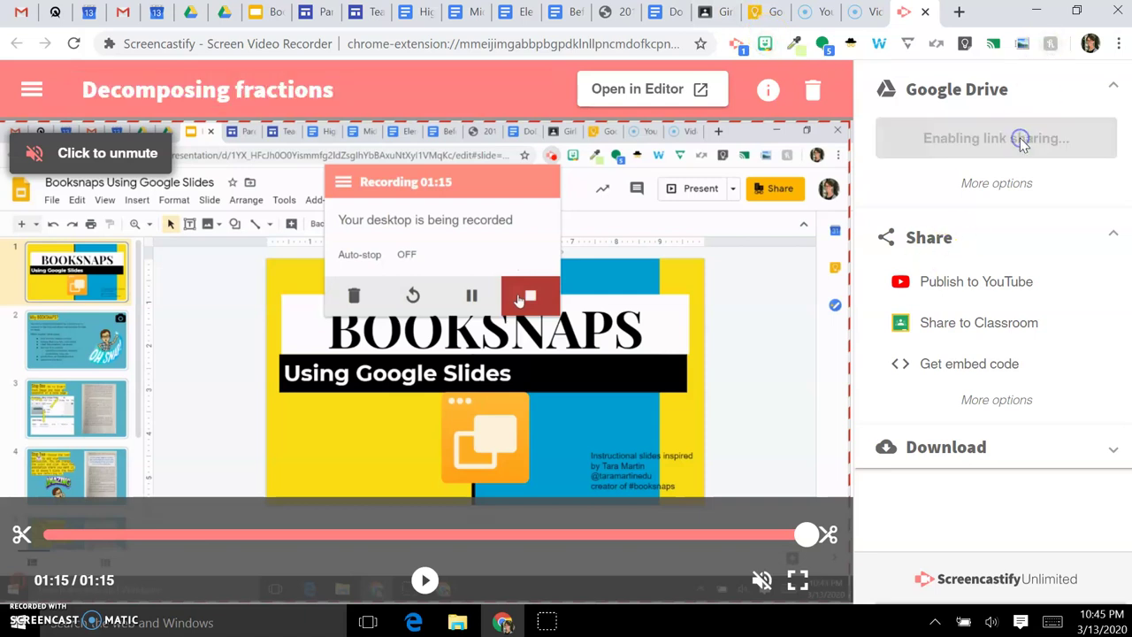
Step: Go to the Girls' Programming class Stream and scroll up to its post box
{"action": "left_click", "coordinate": [715, 14]}
{"action": "scroll", "coordinate": [563, 315], "scroll_direction": "up", "scroll_amount": 7}
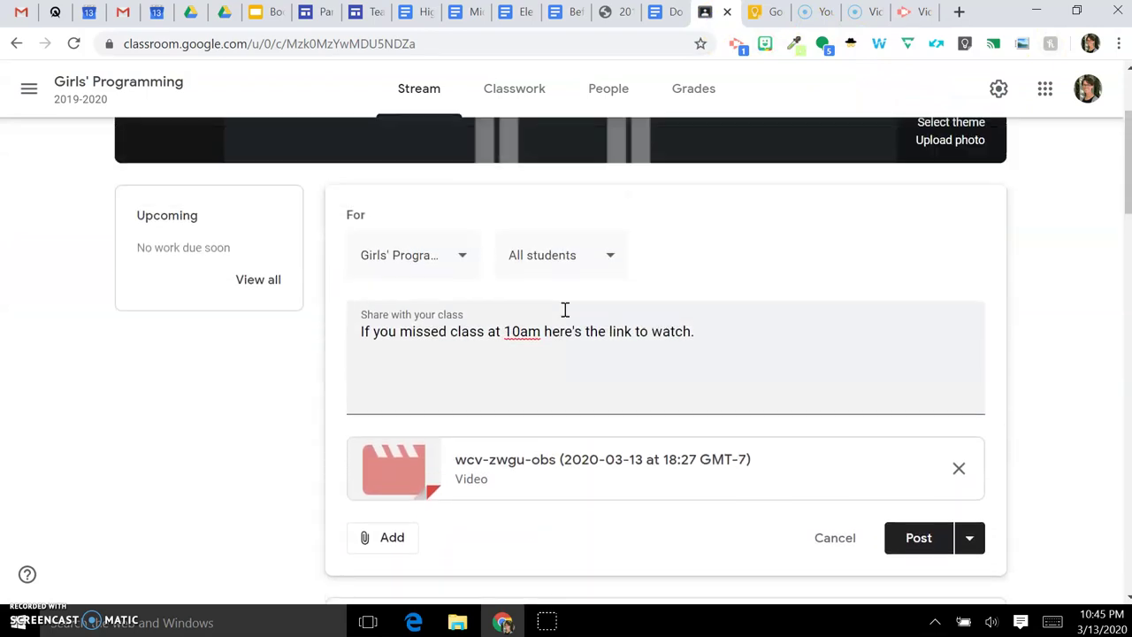
{"action": "scroll", "coordinate": [567, 316], "scroll_direction": "up", "scroll_amount": 1}
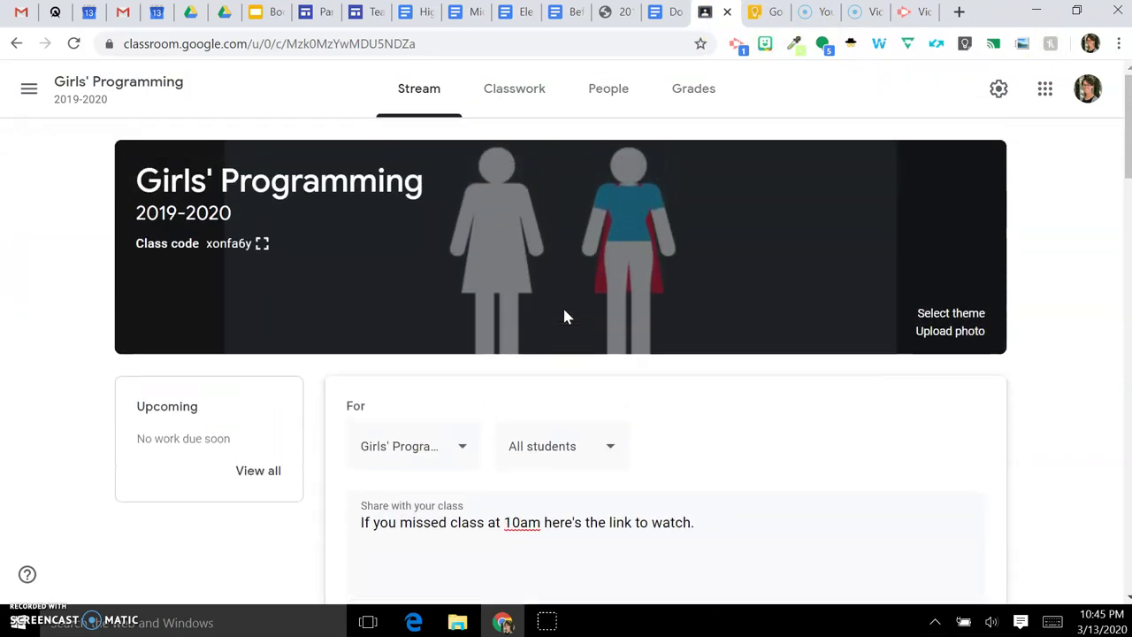